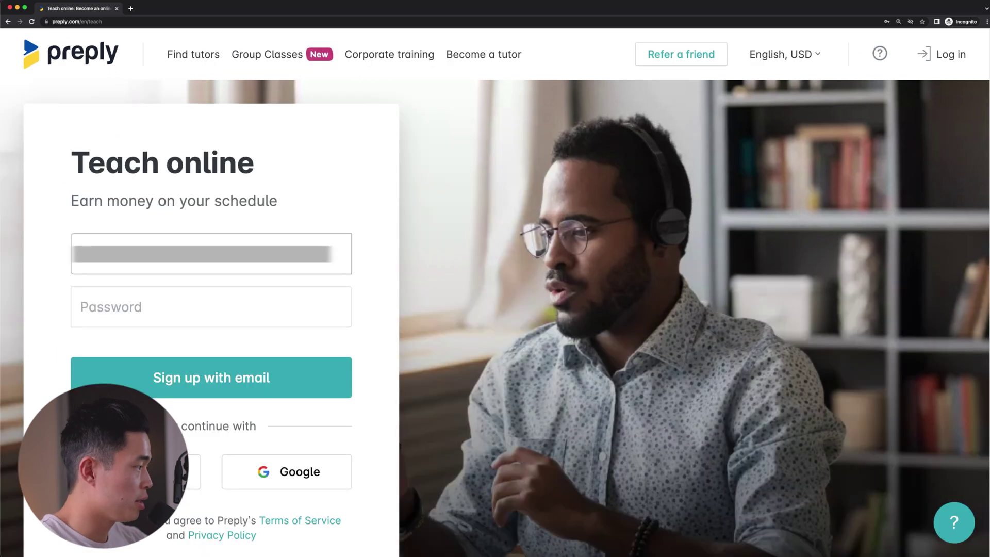
Enter the account password and submit the email sign-up
key("Tab")
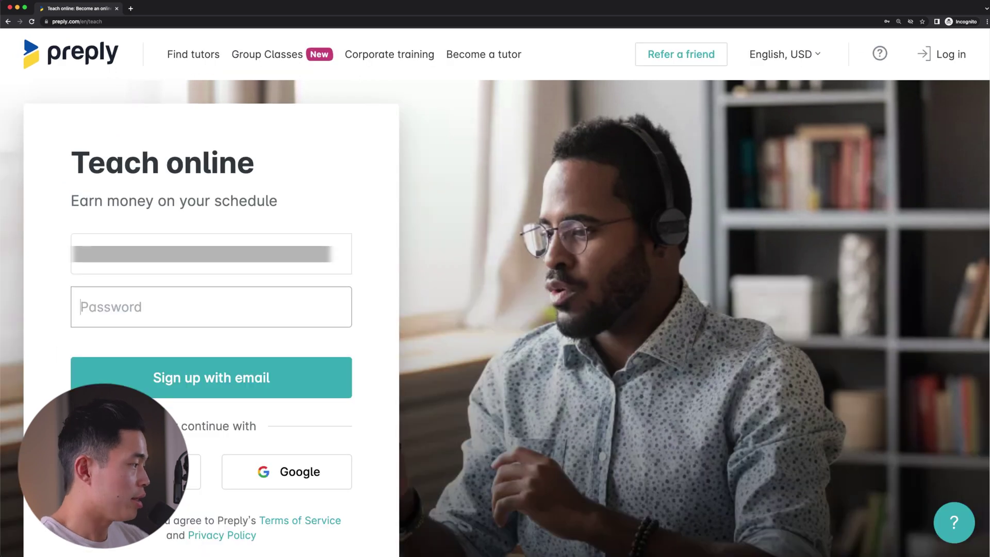
key("ctrl+v")
key("Return")
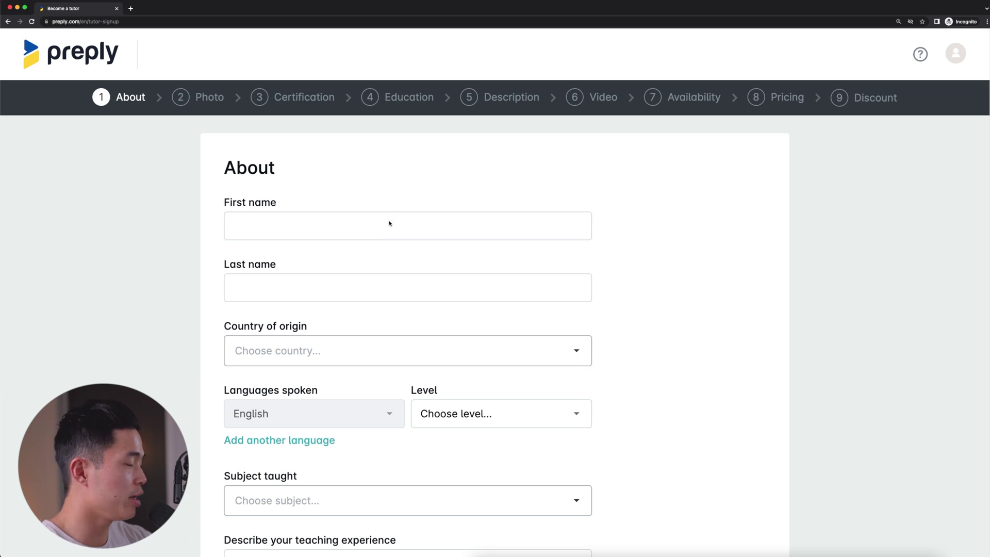
Enter the tutor's first and last name and choose United States of America as country
left_click(320, 224)
key("Tab")
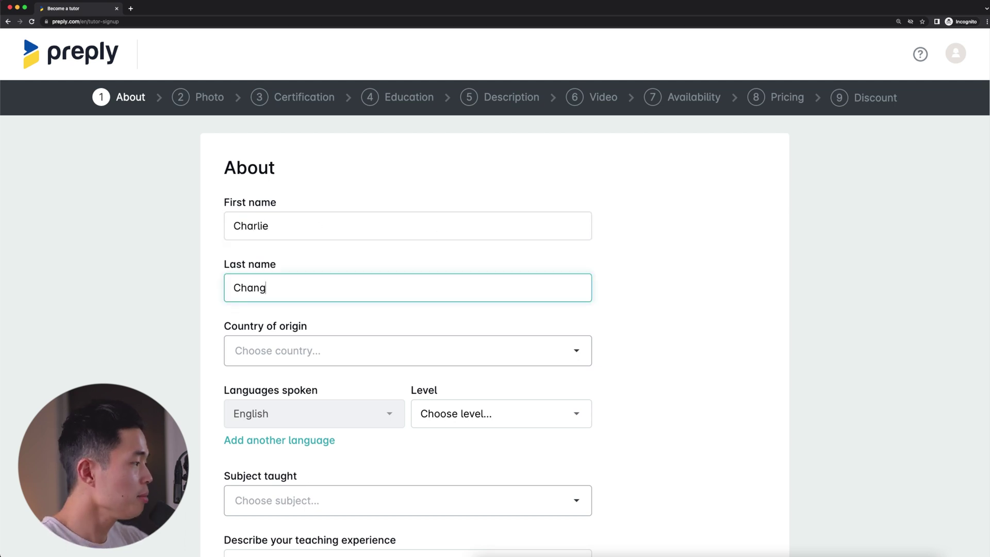
scroll(393, 287, "down", 2)
left_click(394, 287)
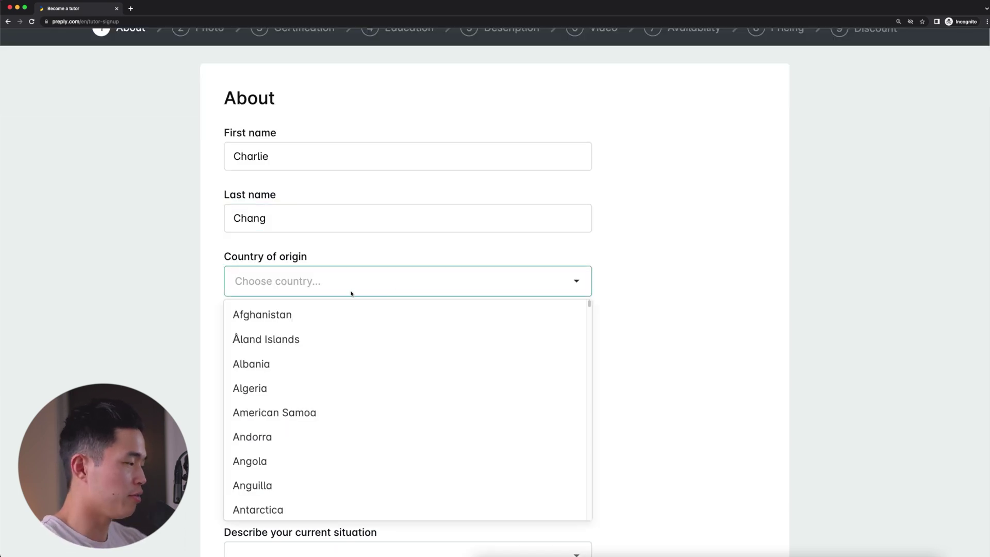
type("unit")
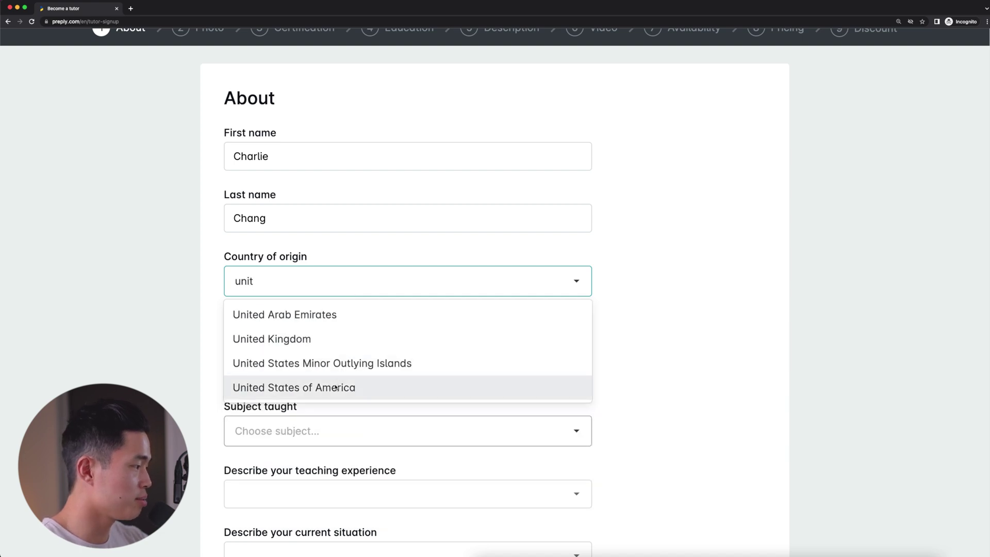
left_click(339, 393)
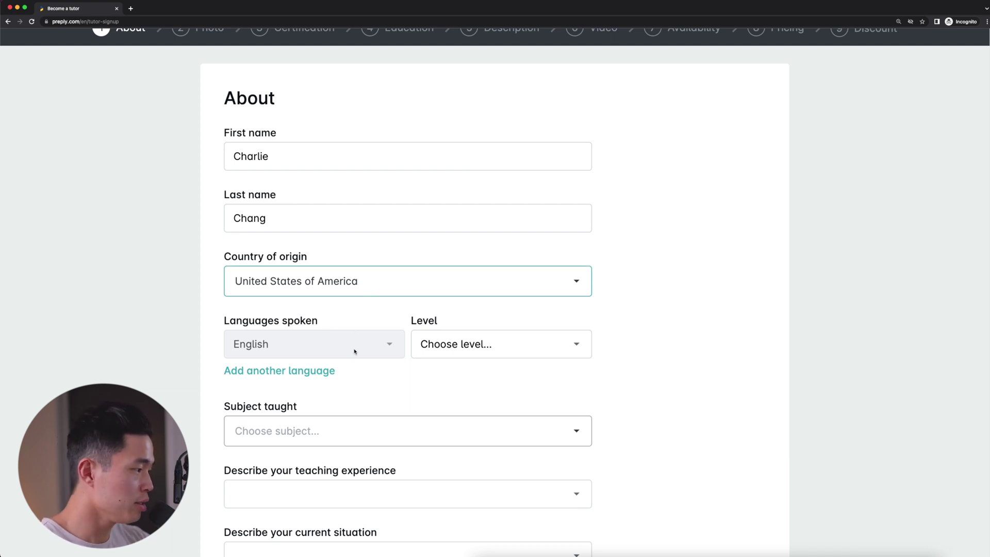
Set English to Native and add Chinese (Mandarin) at level B1
left_click(462, 345)
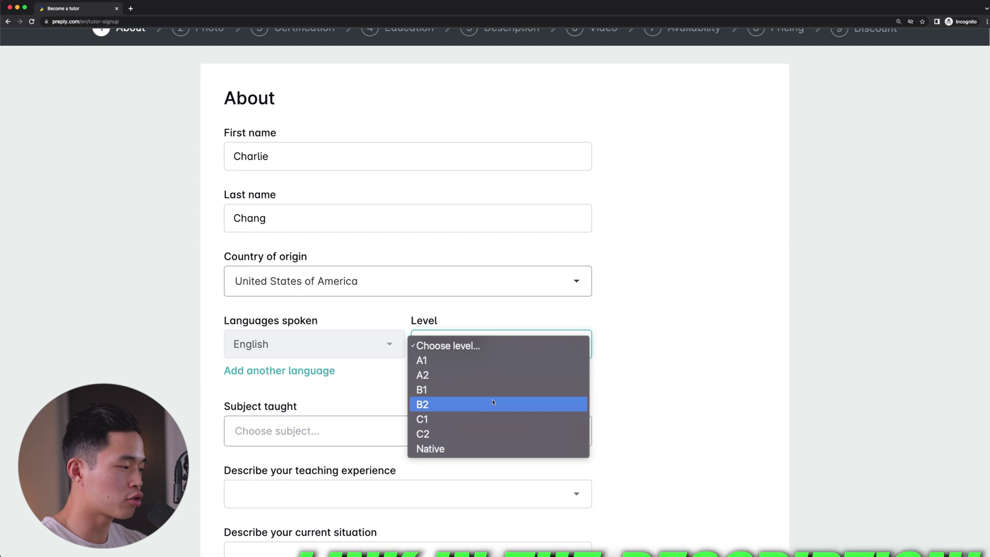
left_click(465, 447)
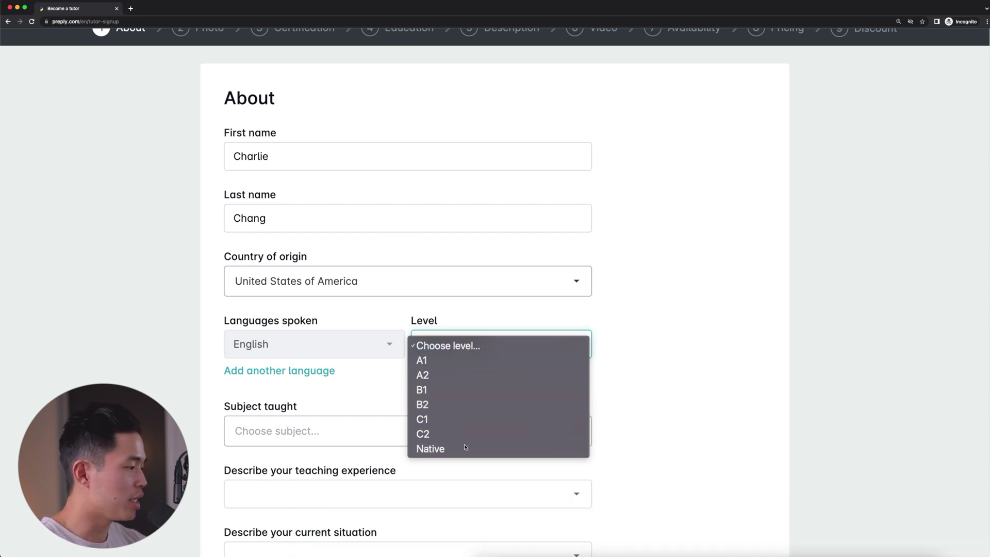
left_click(267, 371)
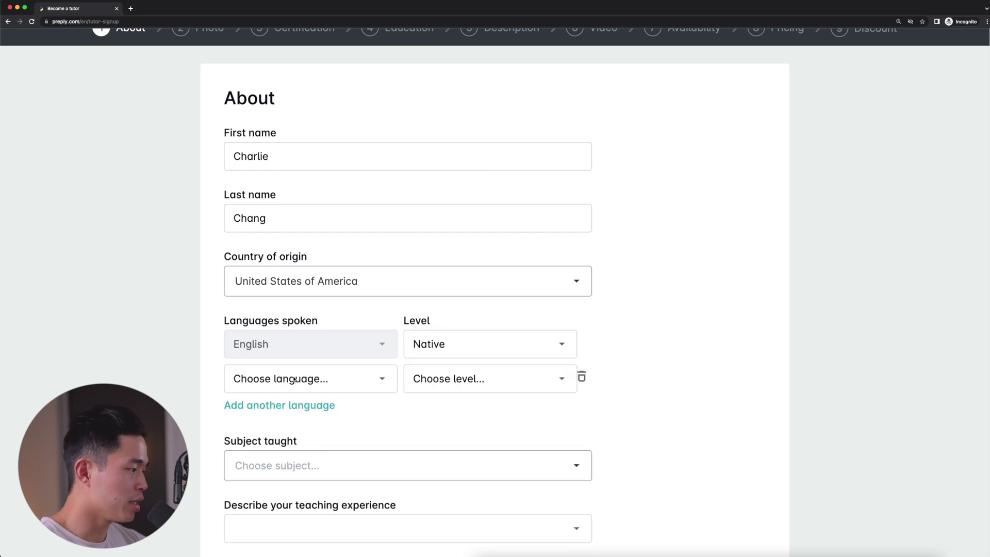
left_click(294, 379)
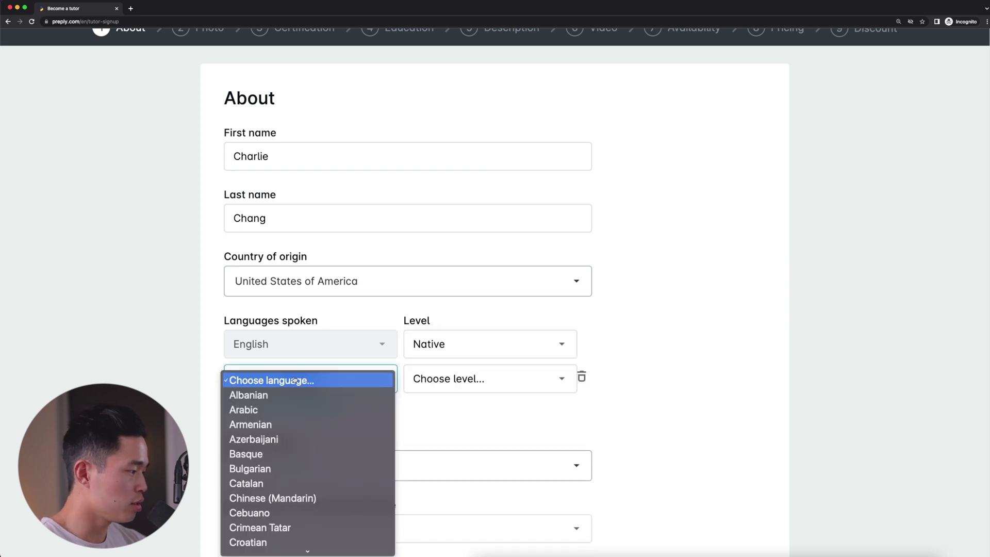
left_click(288, 498)
left_click(454, 378)
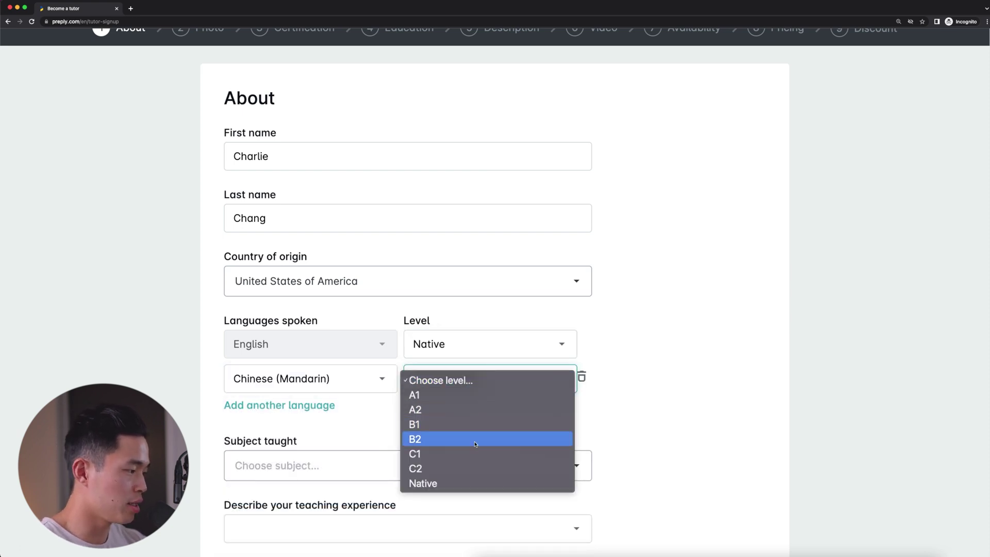
left_click(461, 424)
Add French as a third spoken language at level B1
left_click(279, 405)
left_click(304, 413)
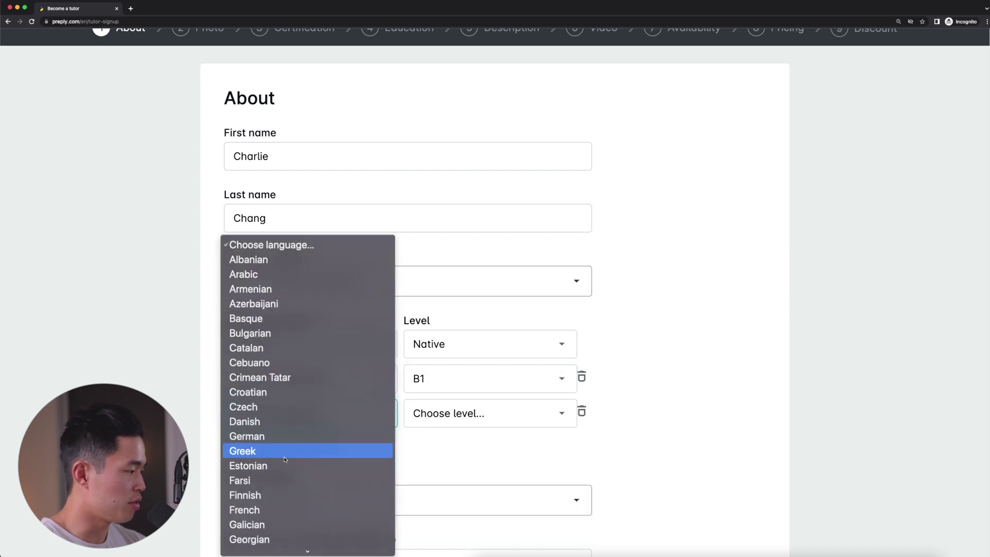
left_click(278, 509)
left_click(489, 412)
left_click(490, 457)
scroll(720, 398, "down", 3)
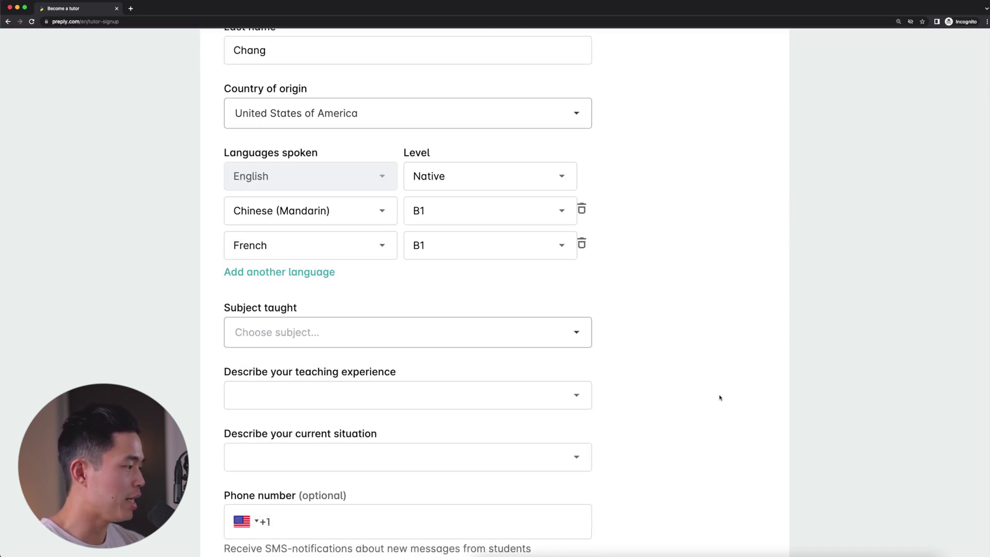
Choose English as the subject taught and informal-setting teaching experience
left_click(401, 340)
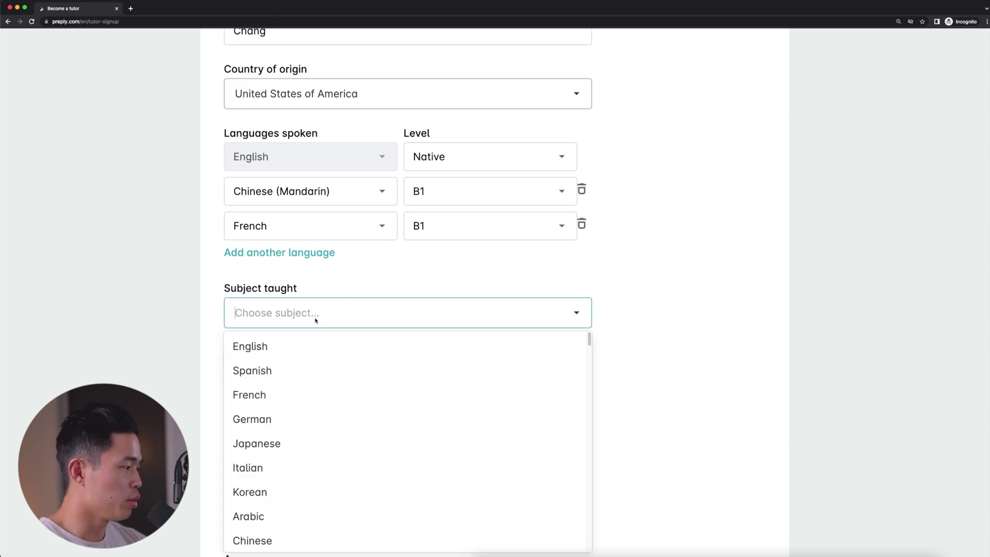
left_click(258, 344)
scroll(375, 289, "down", 2)
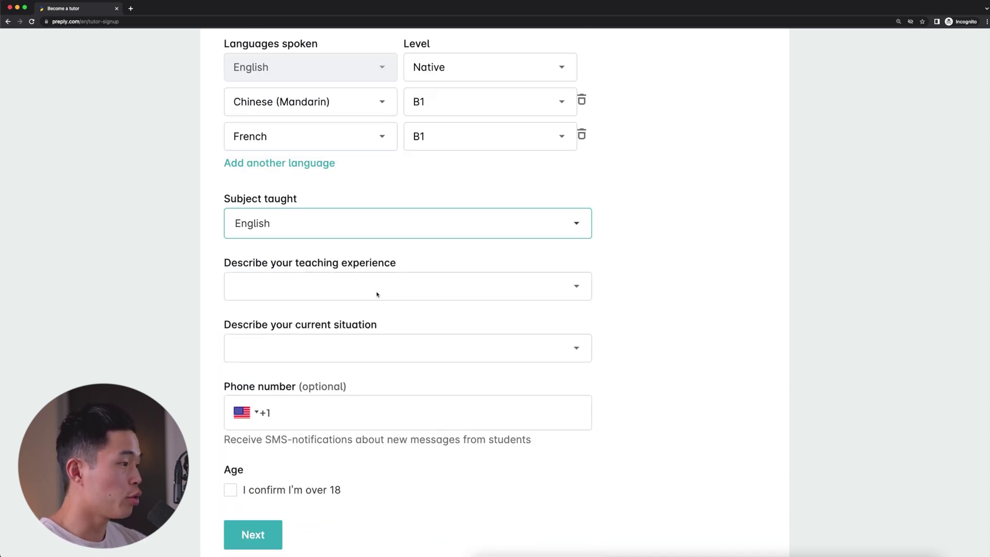
left_click(409, 288)
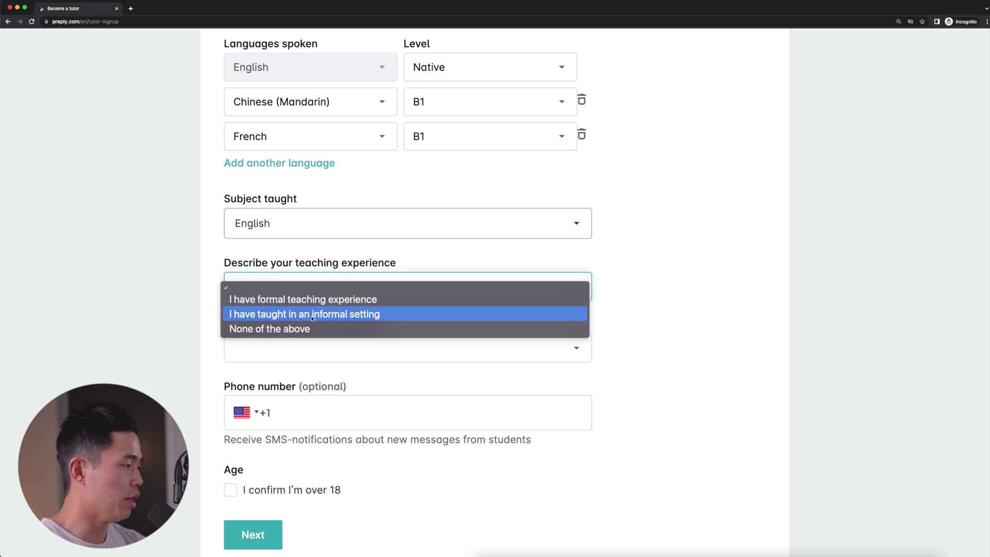
left_click(312, 314)
Select having another non-teaching job, confirm being over 18, and proceed to Photo
left_click(360, 347)
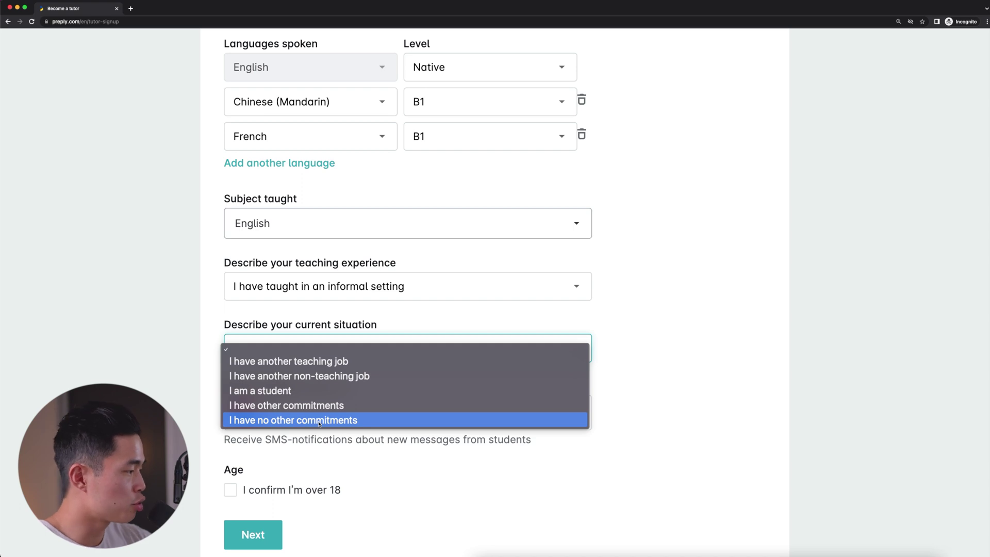
left_click(309, 376)
scroll(347, 412, "down", 2)
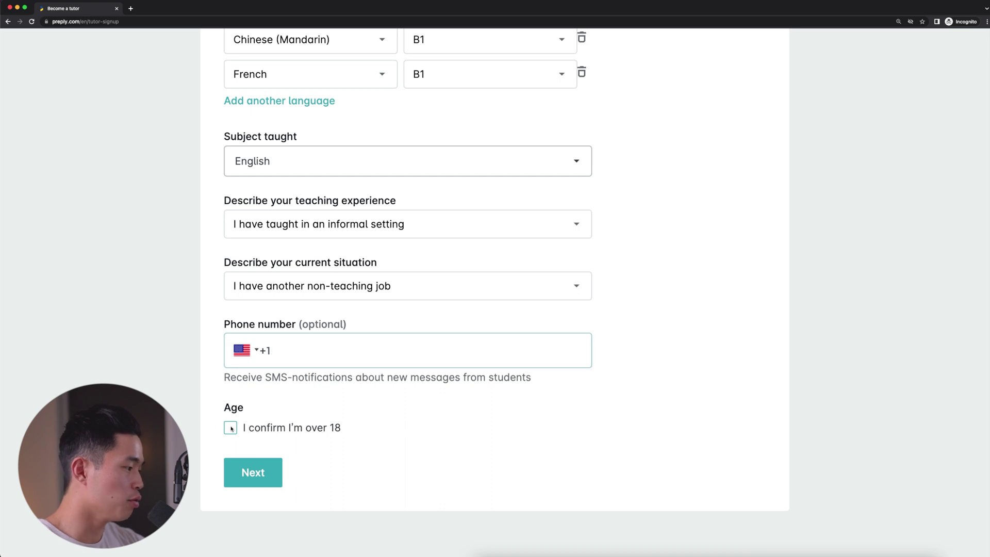
left_click(230, 428)
left_click(267, 469)
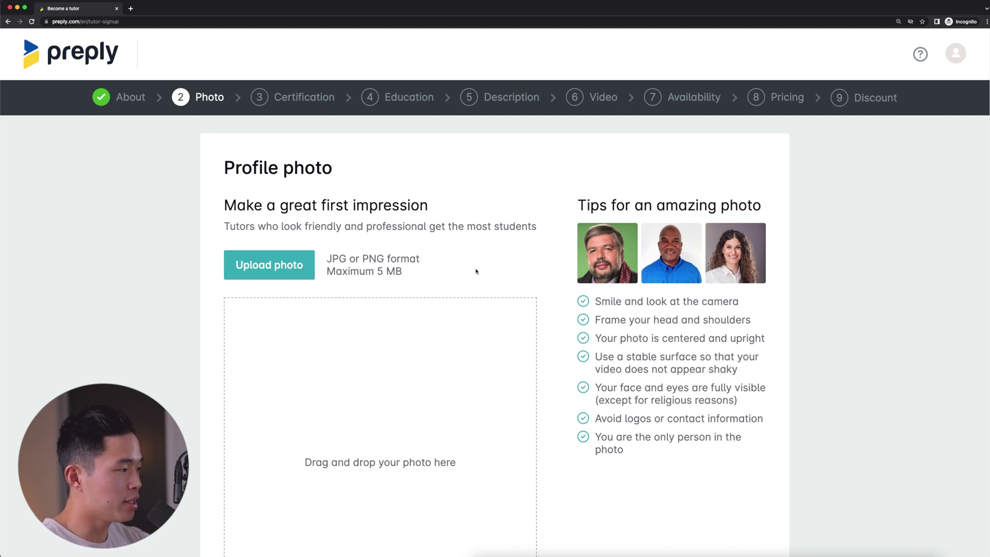
Upload the headshot image file as the profile photo
left_click(280, 271)
left_click(433, 244)
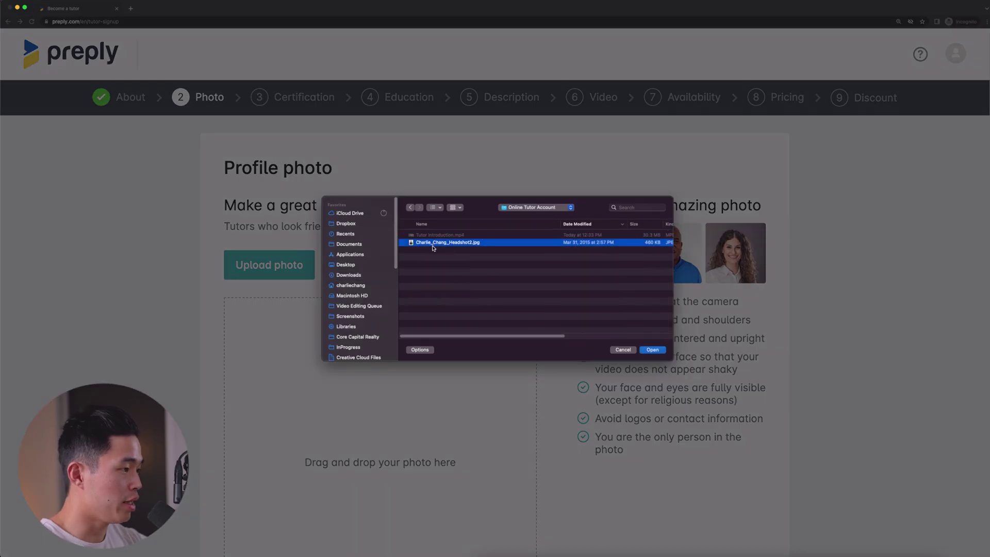
left_click(652, 349)
scroll(406, 389, "down", 3)
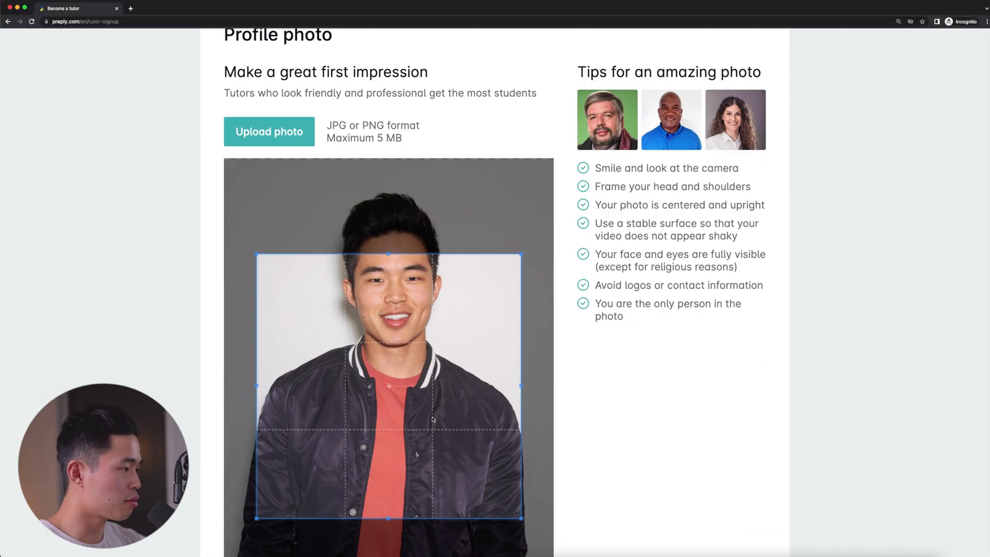
Move the crop area over head and shoulders, zoom in slightly, and proceed
left_click_drag(406, 388, 407, 313)
scroll(654, 373, "down", 4)
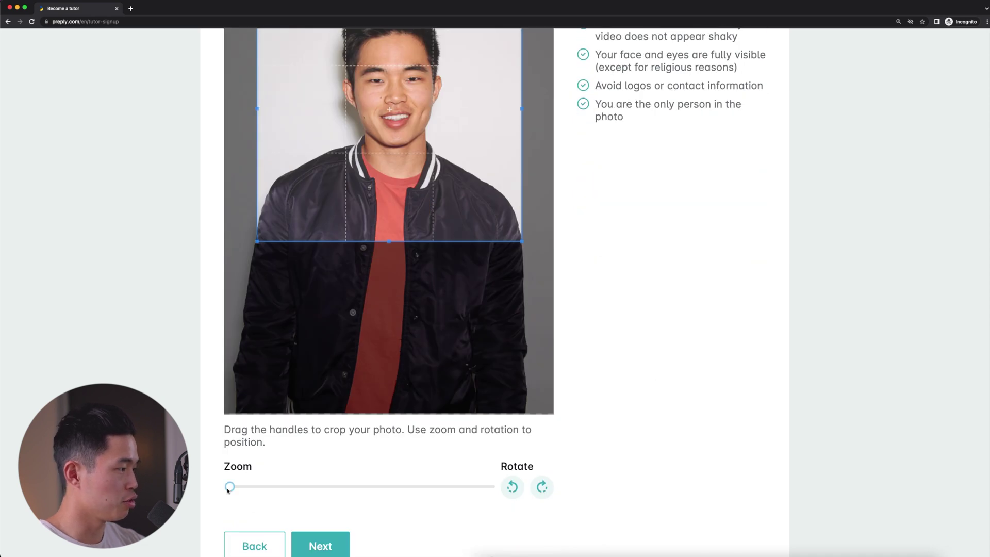
left_click_drag(230, 486, 257, 485)
scroll(448, 303, "up", 3)
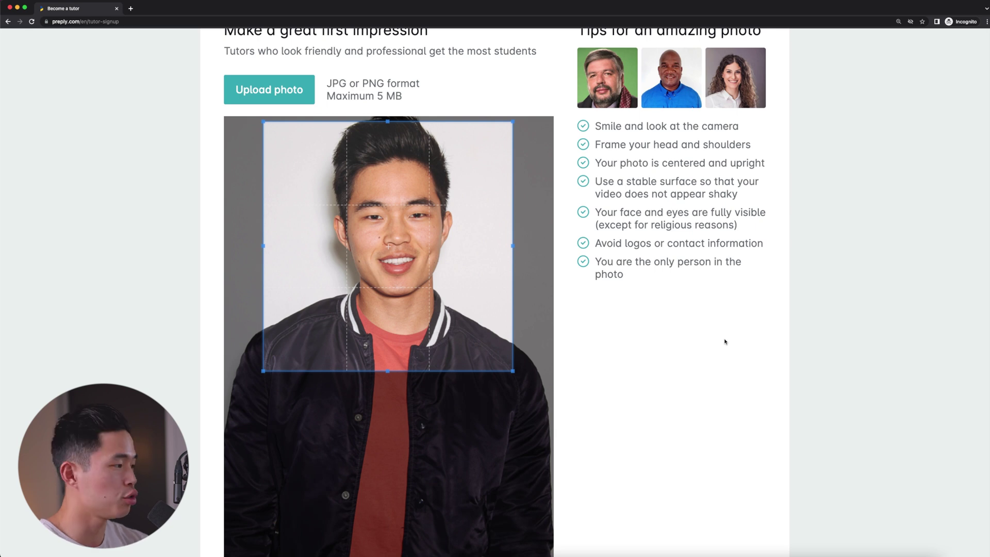
scroll(724, 341, "down", 3)
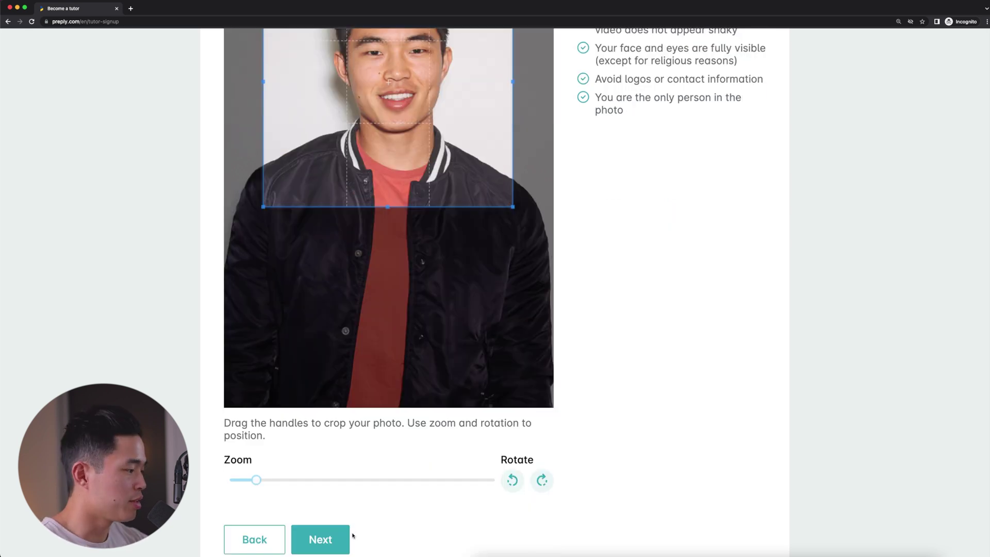
left_click(322, 541)
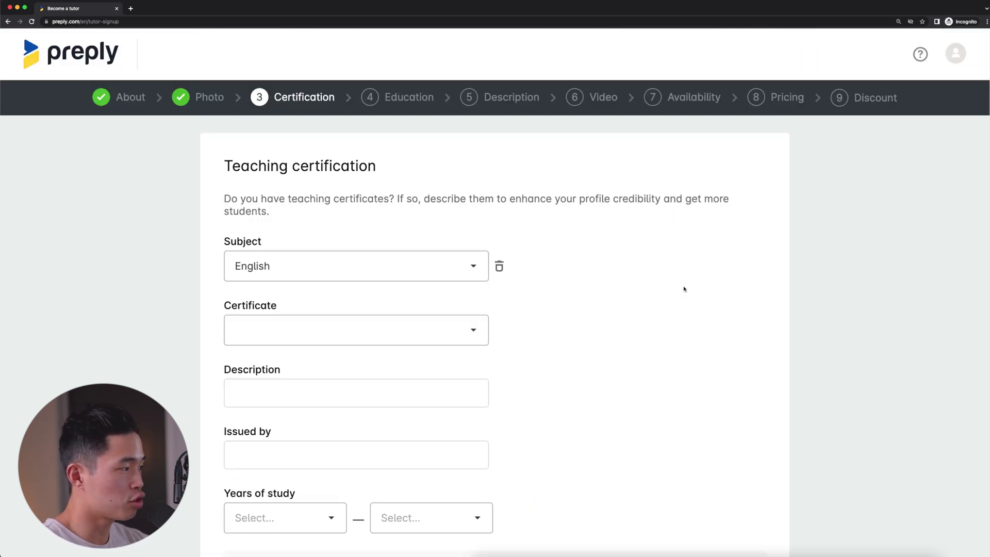
Choose TEFL/TESOL as the teaching certificate
scroll(645, 287, "down", 1)
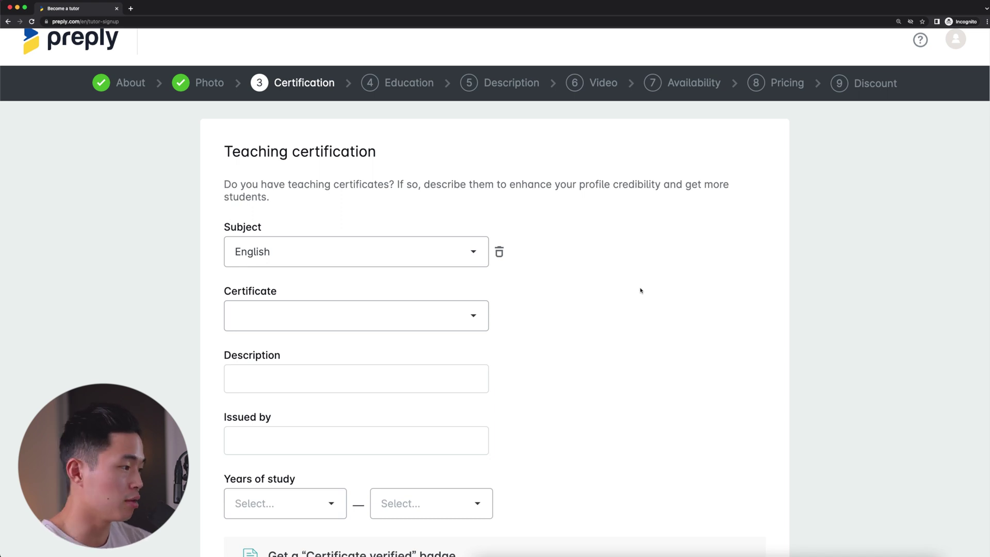
scroll(341, 232, "down", 1)
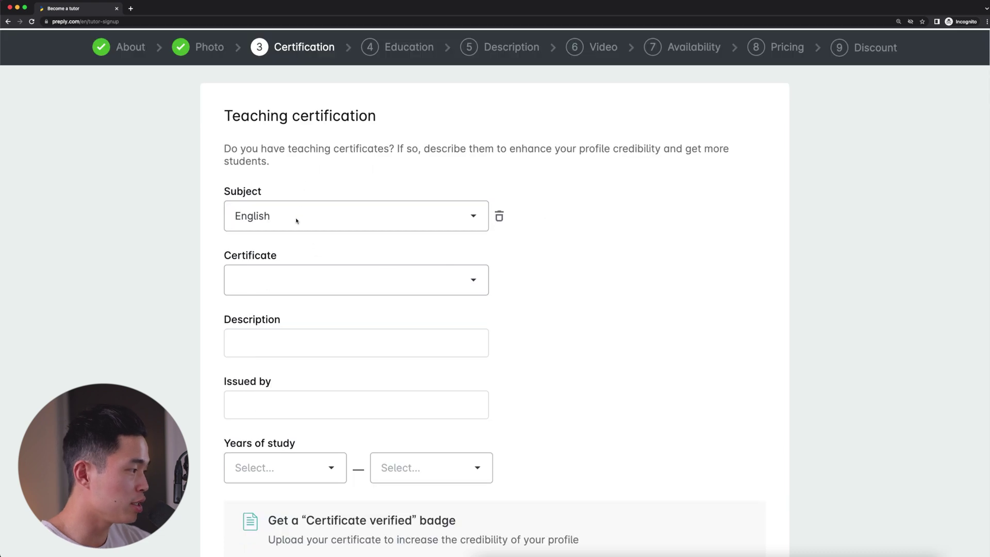
scroll(613, 292, "down", 1)
left_click(398, 265)
scroll(331, 319, "down", 2)
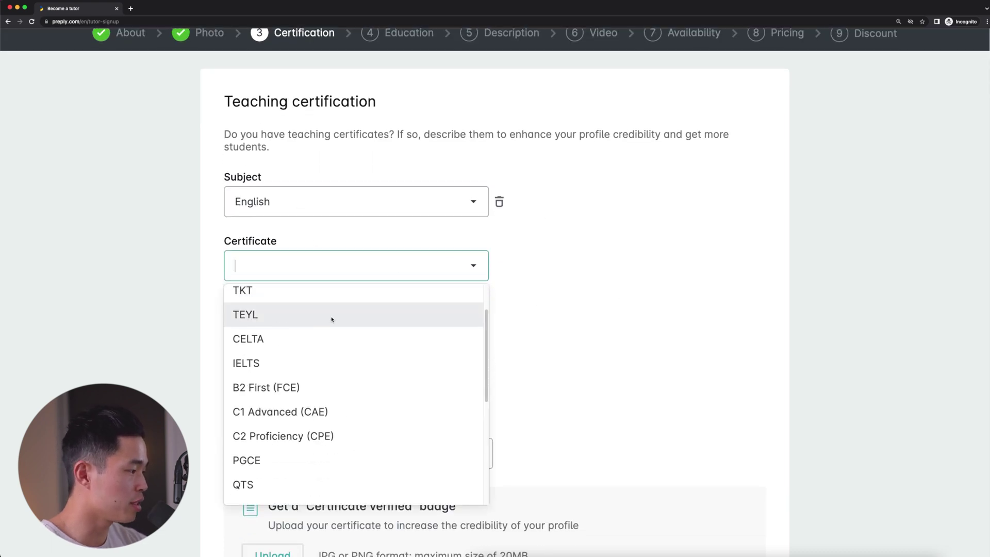
scroll(331, 319, "down", 3)
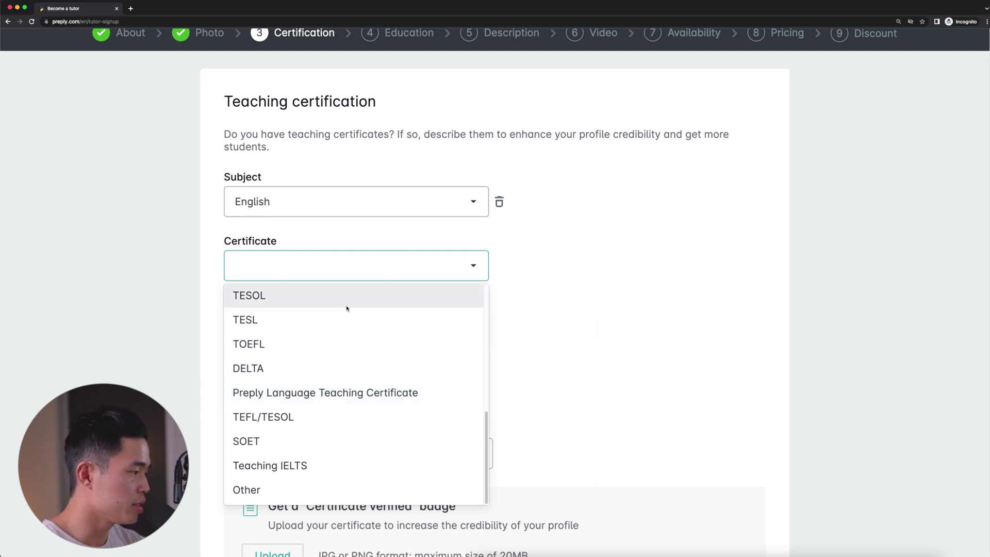
left_click(352, 421)
Set the certificate's years of study to 2018–2022 and continue to Education
scroll(182, 359, "down", 3)
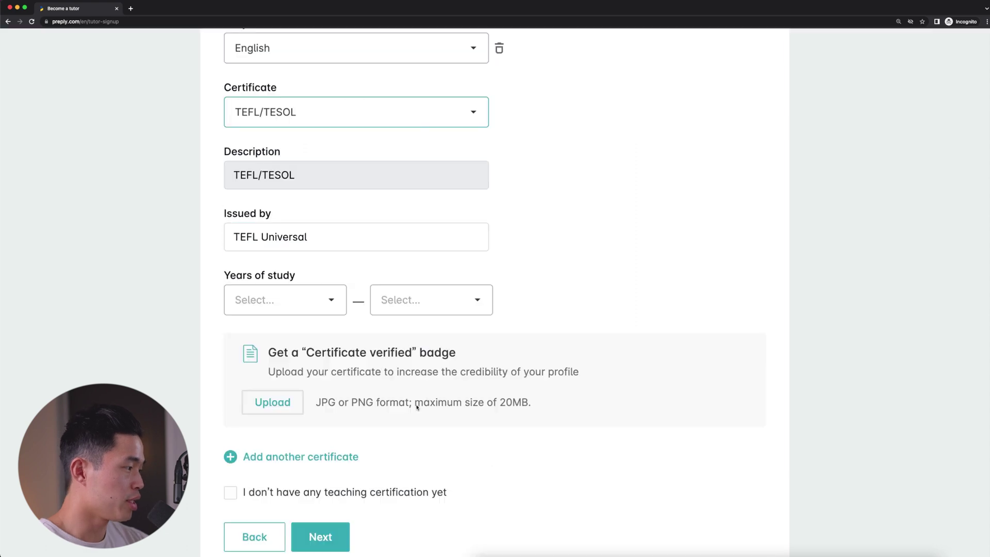
left_click(296, 300)
left_click(272, 453)
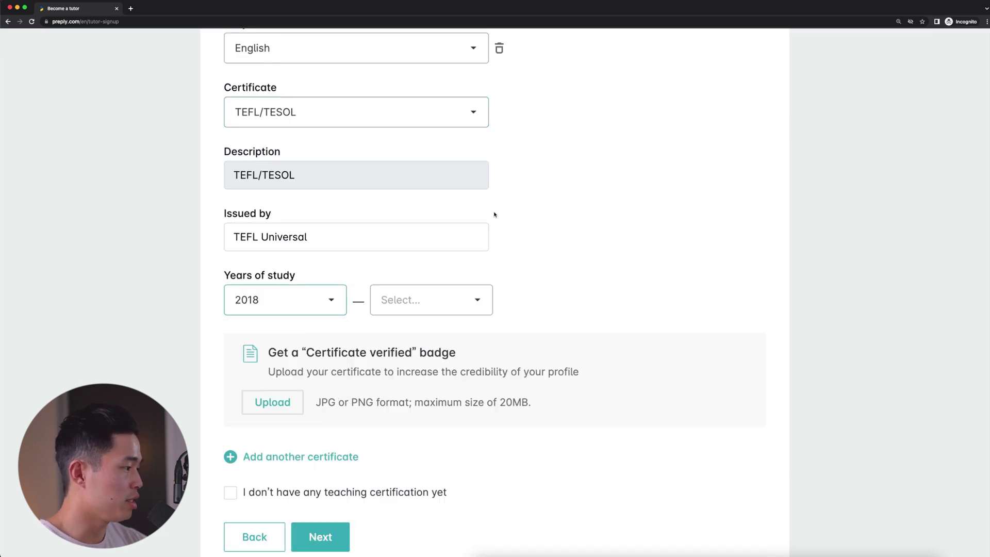
left_click(423, 298)
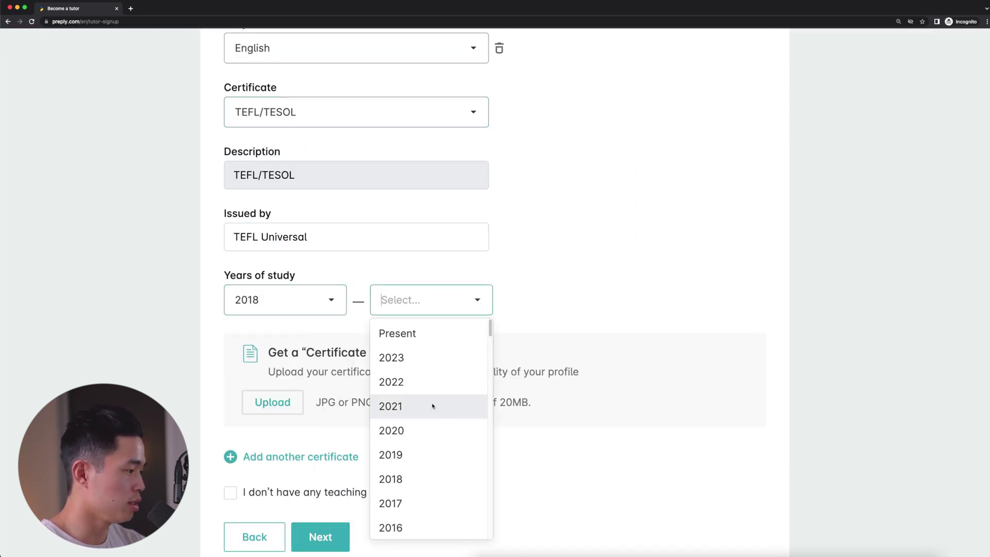
left_click(439, 384)
scroll(692, 316, "down", 2)
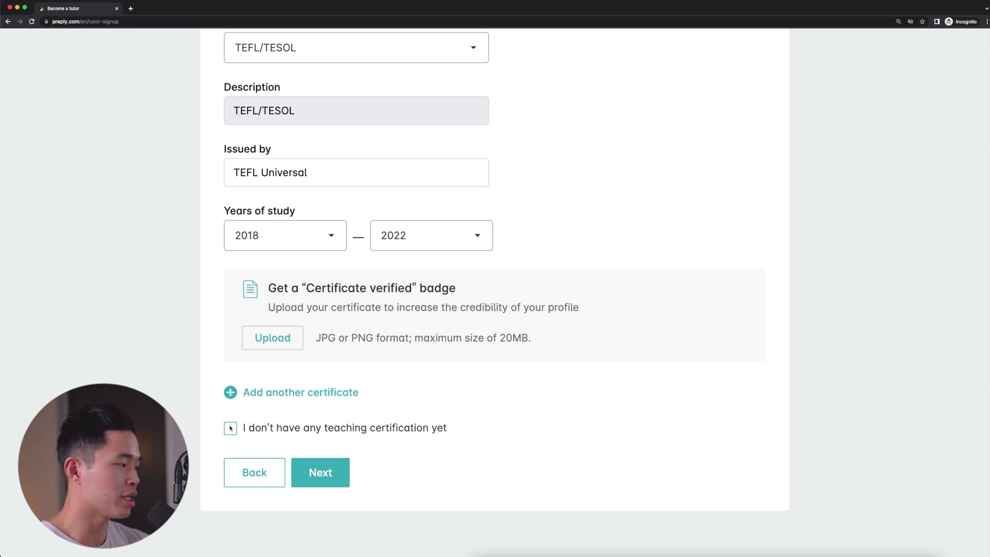
left_click(324, 479)
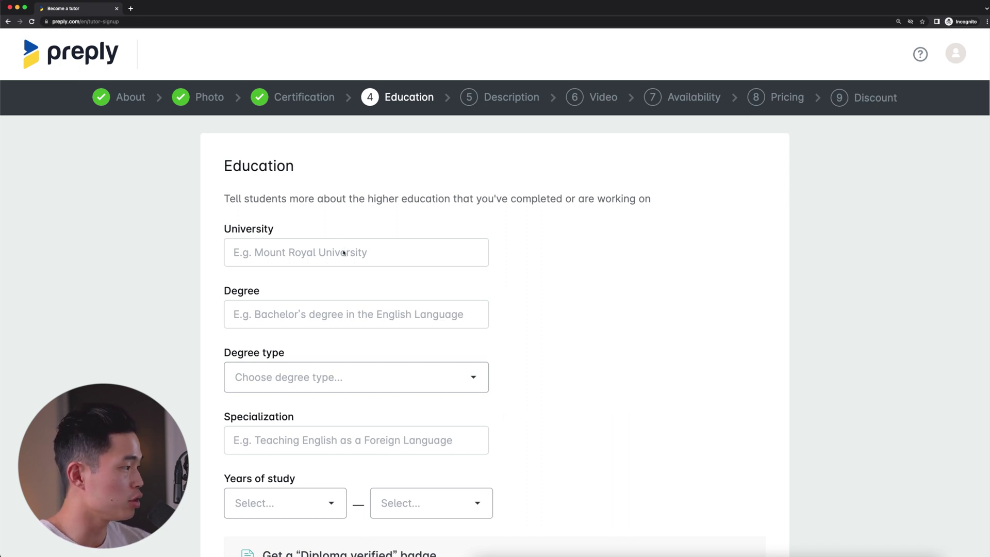
Enter university UCLA, degree Psychobiology, type Other degree, specialisation Psychology
scroll(343, 253, "down", 5)
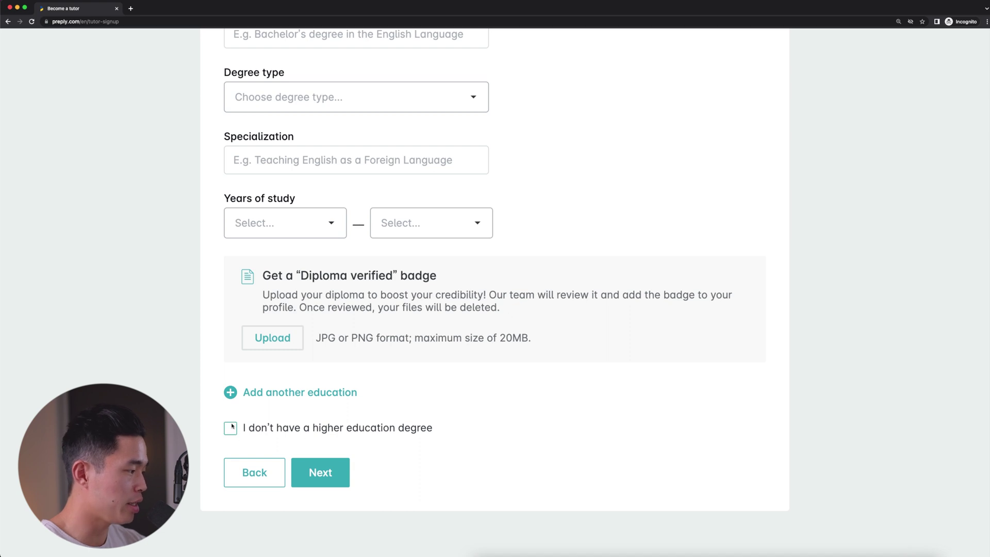
scroll(560, 397, "up", 5)
left_click(309, 197)
type("UC")
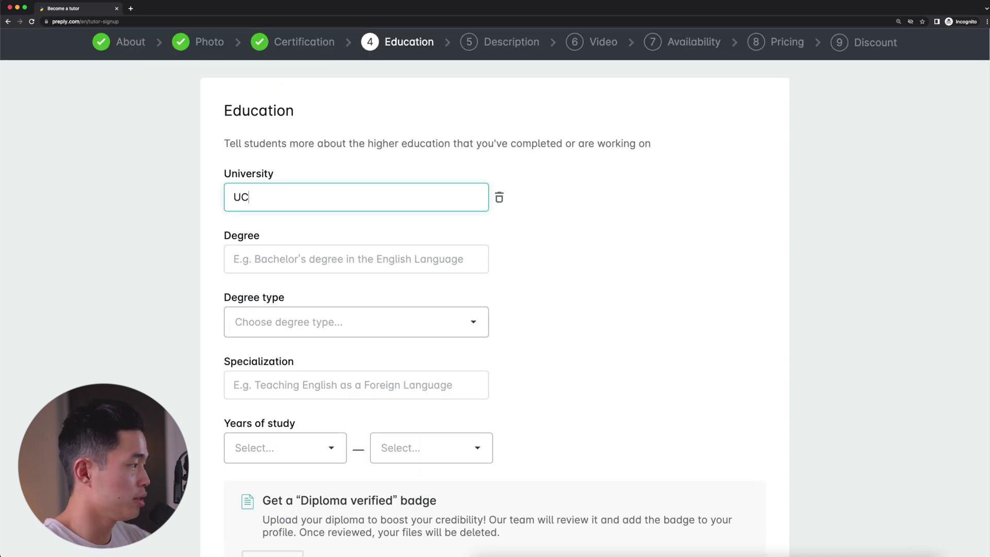
type("LA")
left_click(307, 263)
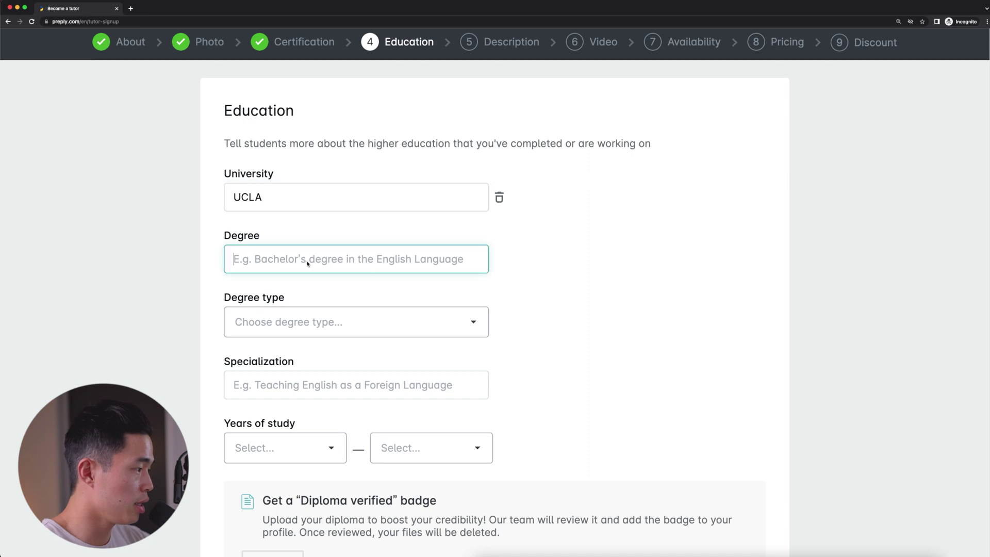
type("Psychobiology")
left_click(315, 334)
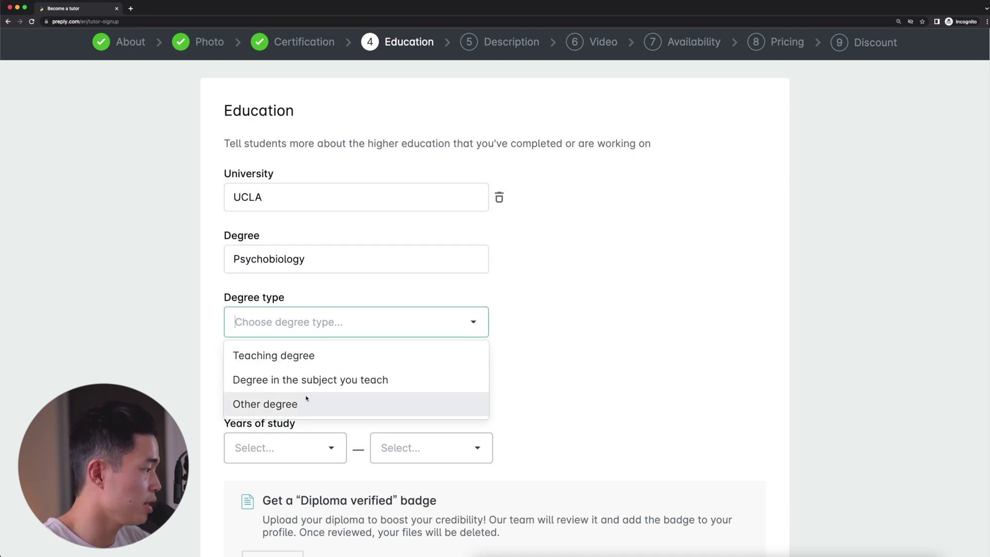
left_click(306, 398)
type("Psycholog")
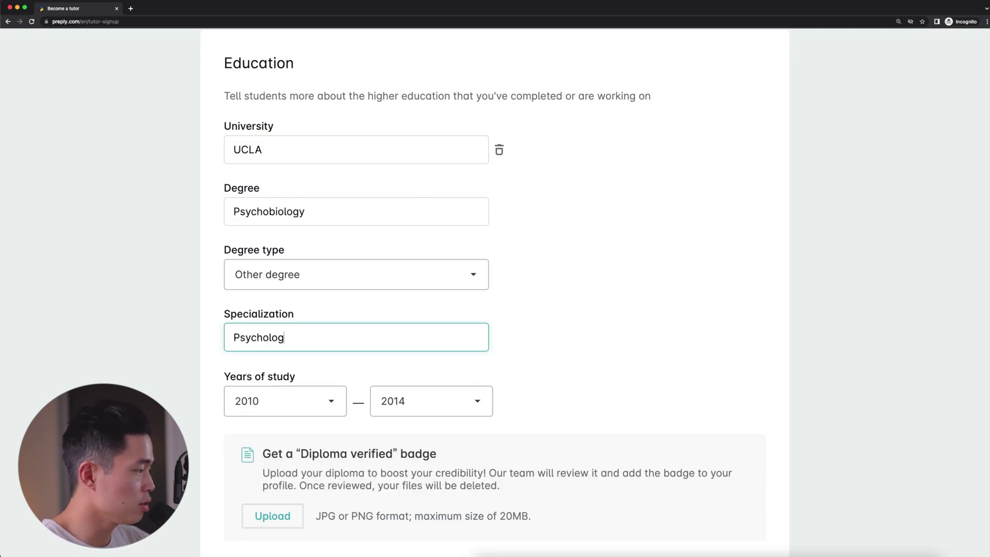
type("y")
Set the years of study to 2010–2014 and submit the education details
left_click(285, 401)
left_click(258, 461)
left_click(420, 313)
scroll(423, 412, "down", 3)
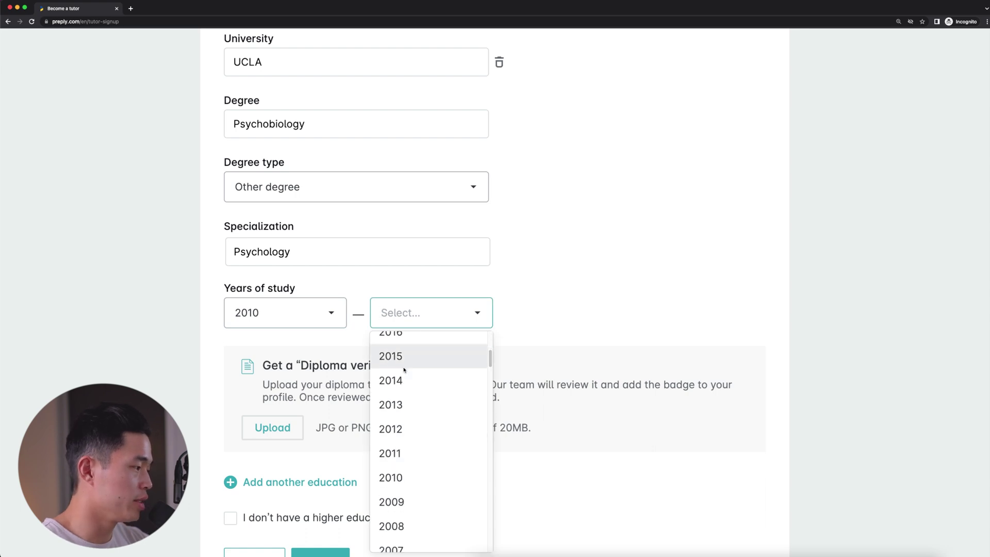
left_click(404, 371)
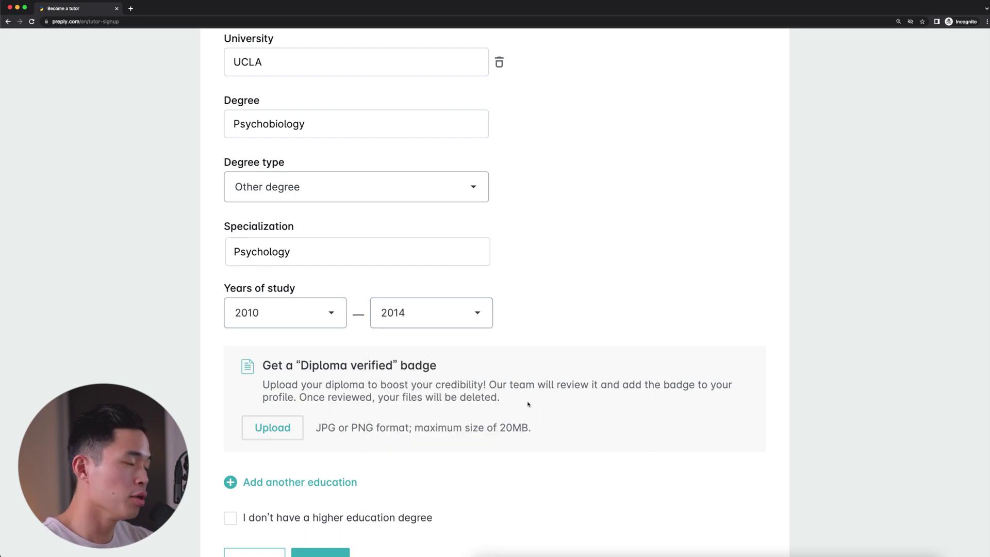
scroll(216, 438, "down", 1)
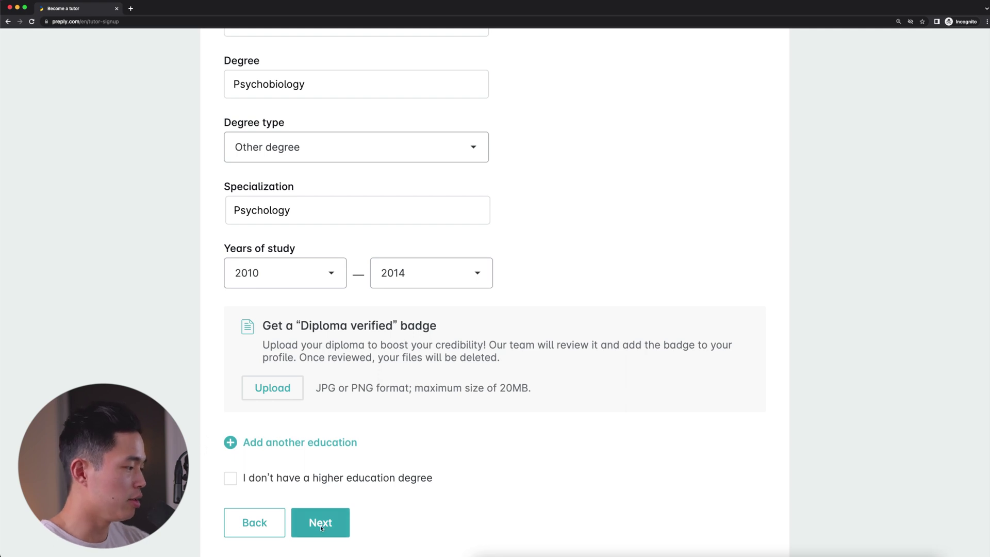
left_click(337, 510)
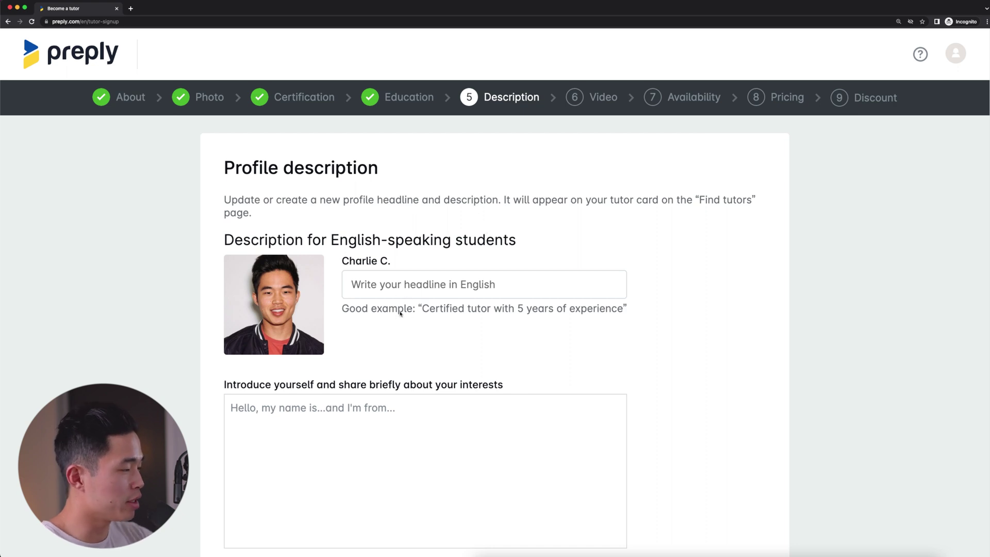
Write the headline 'Certified English Teacher with 4 years experience'
left_click(471, 286)
type("Certified Engl")
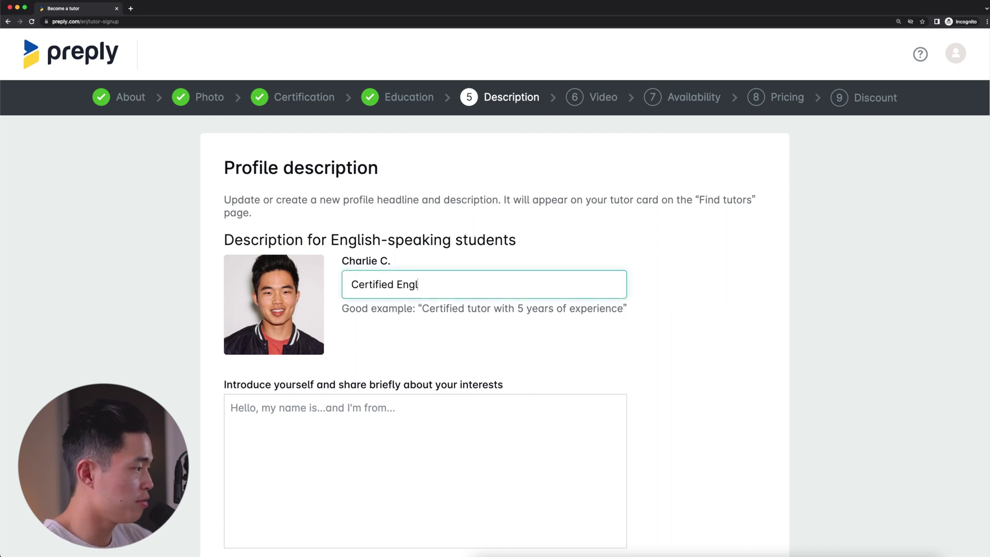
type("ish Teacher with ")
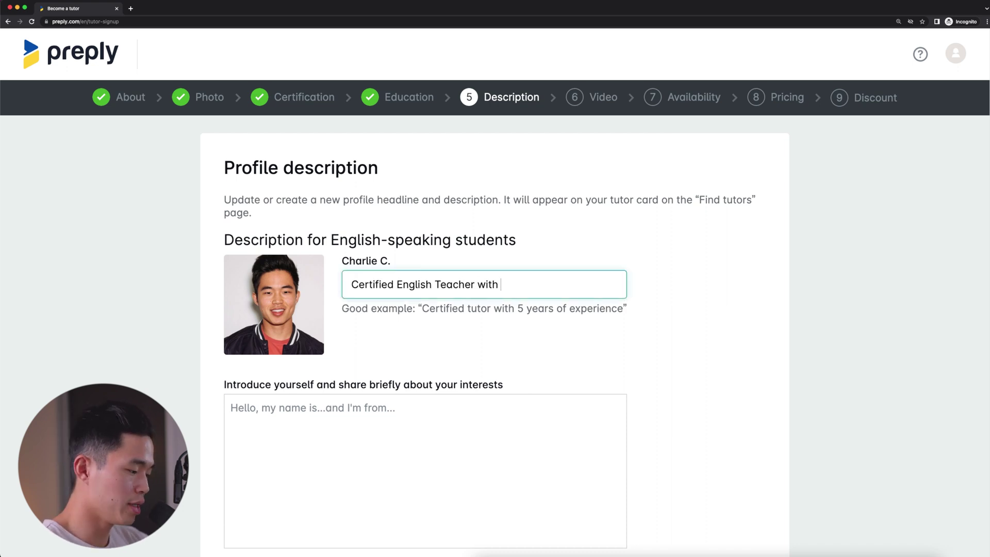
type("4 years experie")
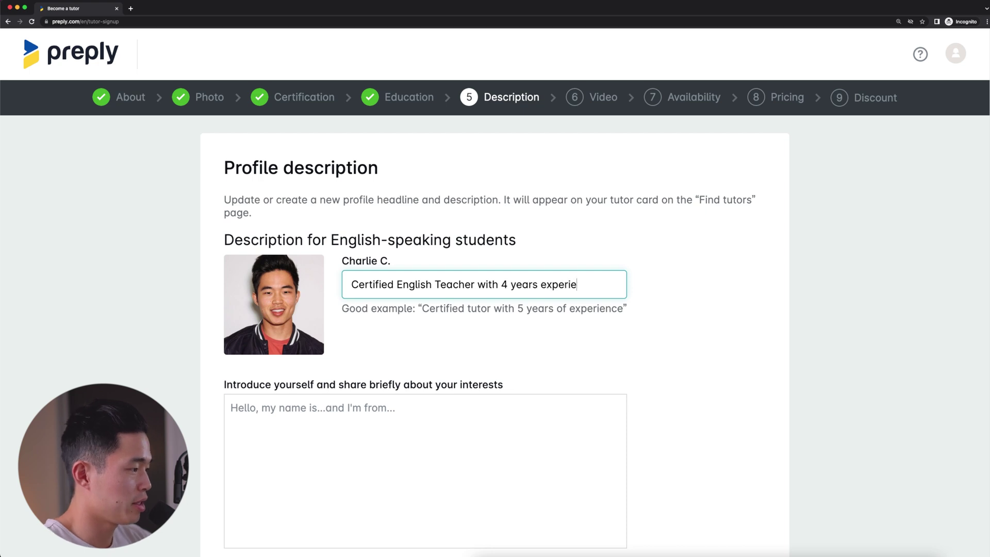
type("nce")
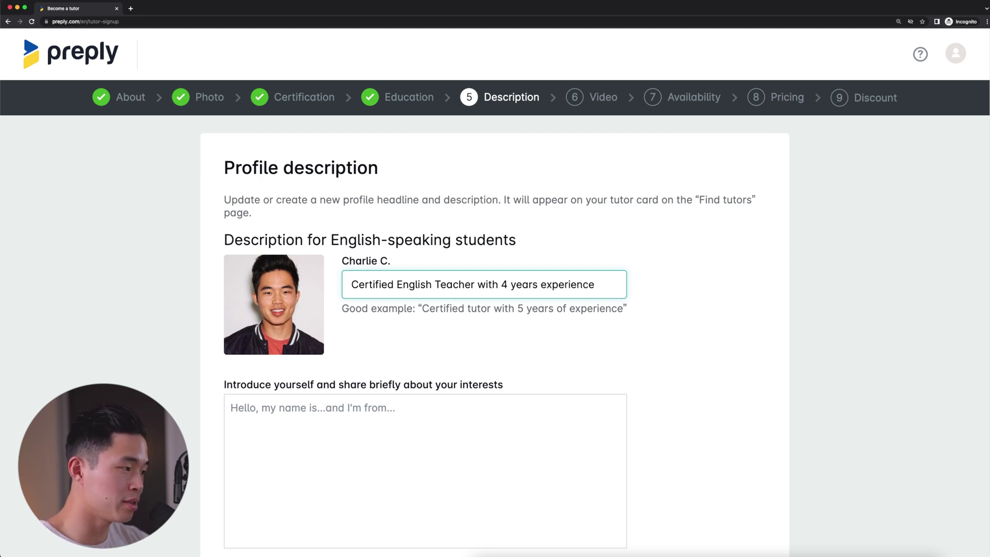
scroll(530, 239, "down", 3)
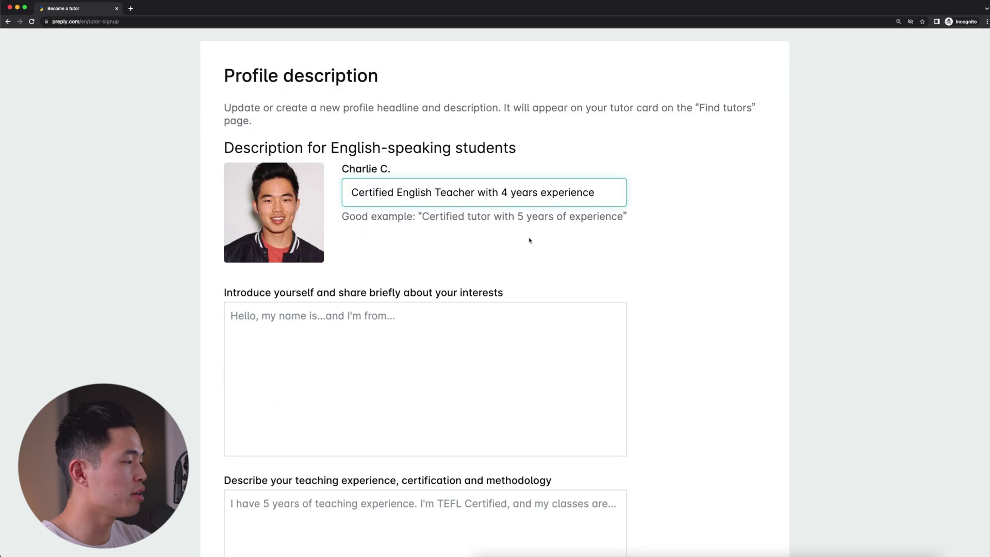
Paste the prepared self-introduction text into its box
left_click(442, 370)
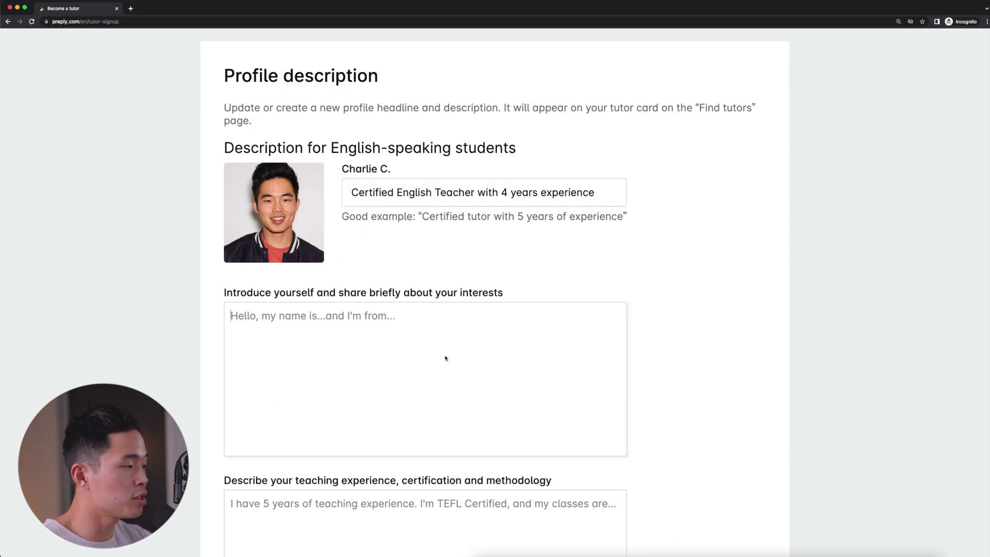
type("Hi, my name is Charlie and I live in the US. I graduated from college and worked as an English tutor throughout my 4 years there, and I work with many students teaching them English from home.  I enjoy making YouTube videos and playing tennis.")
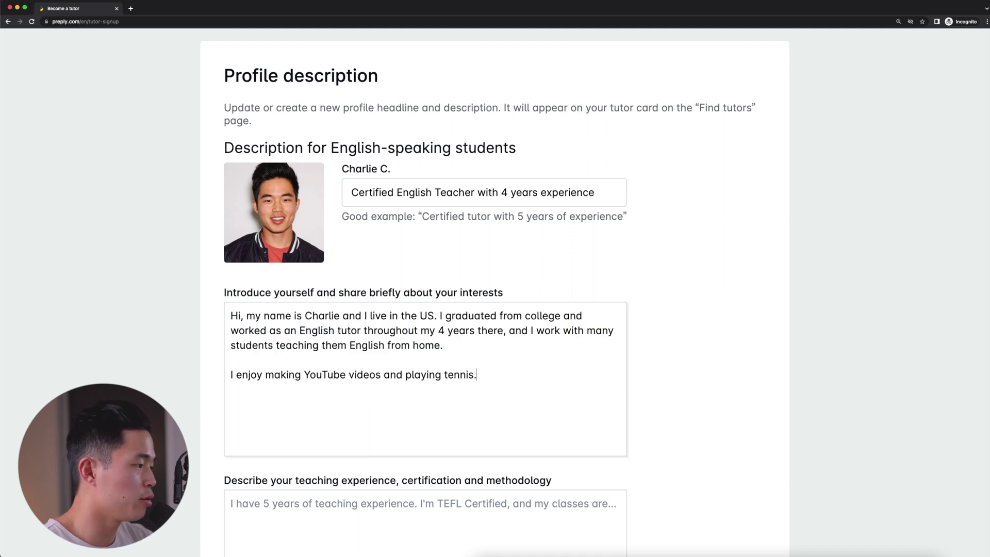
scroll(736, 316, "down", 5)
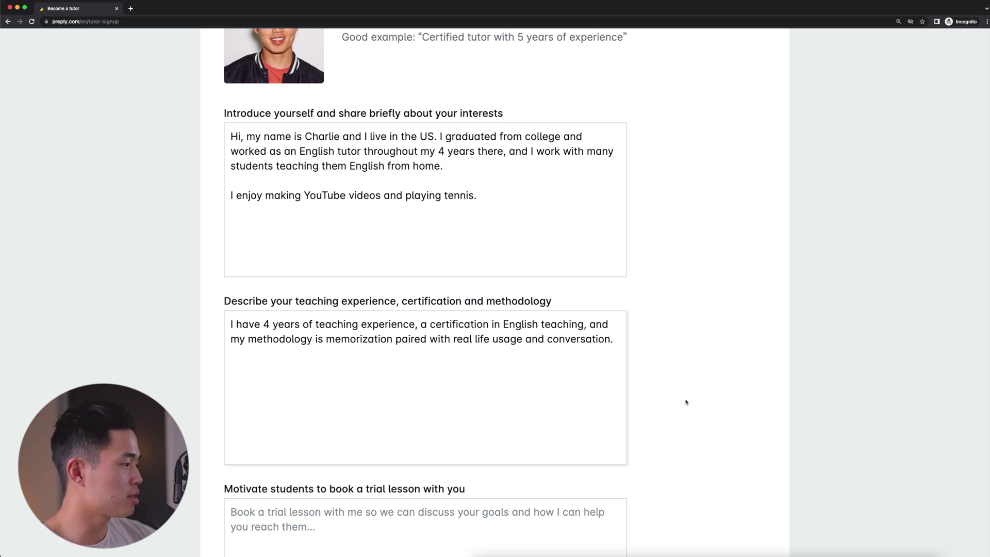
scroll(686, 402, "down", 5)
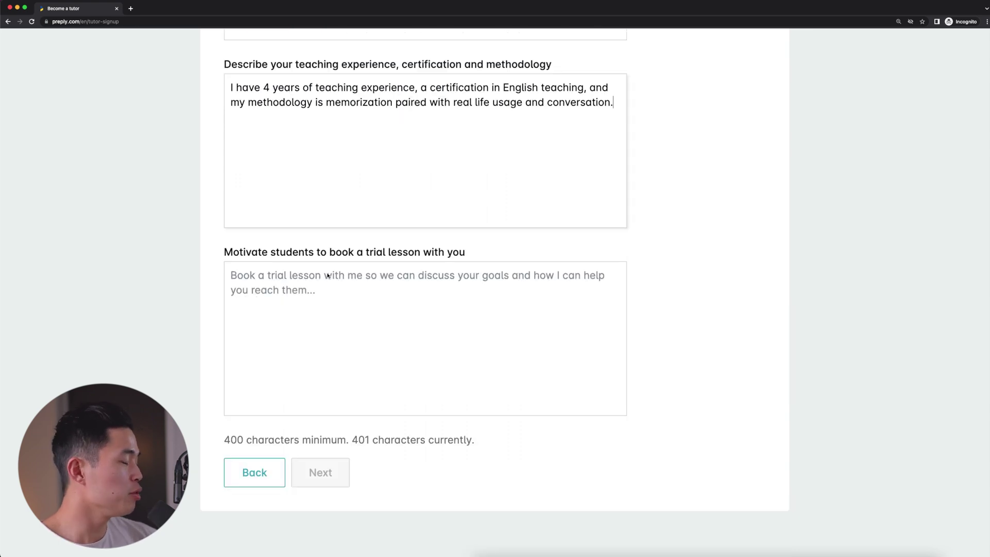
Paste the trial-lesson invitation ending with '!' and continue to Video
left_click(582, 345)
type("I encourage you to book a trial lesson with me if you'd like to level up your English efficiently, and want to learn at a fast pace")
type("!")
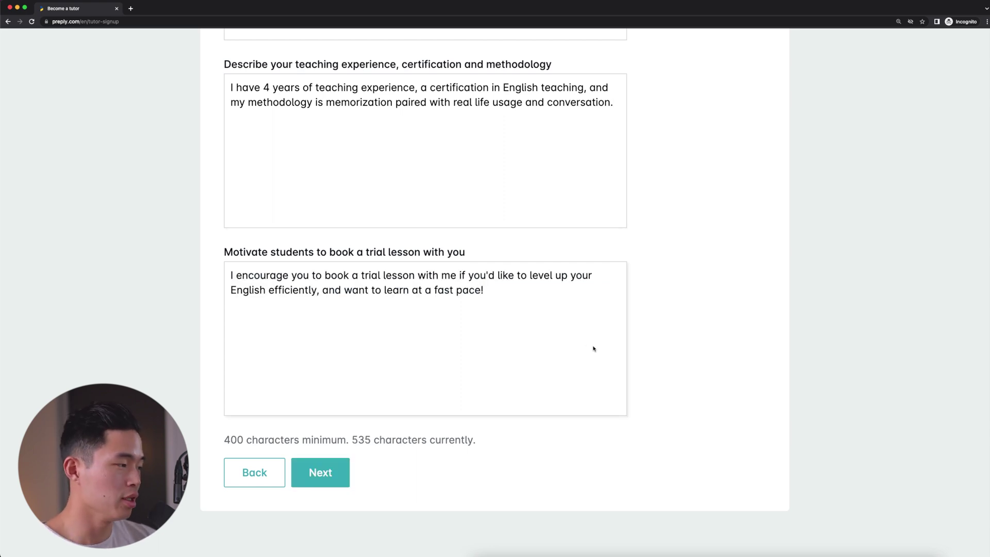
left_click(330, 476)
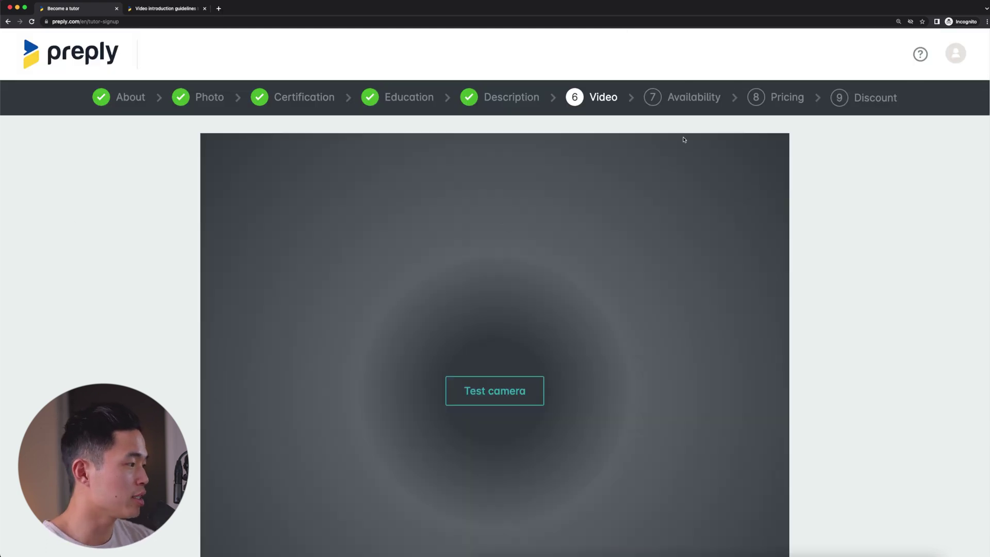
Review the Video step page and clear an accidental text selection
scroll(684, 155, "down", 2)
left_click_drag(241, 248, 379, 257)
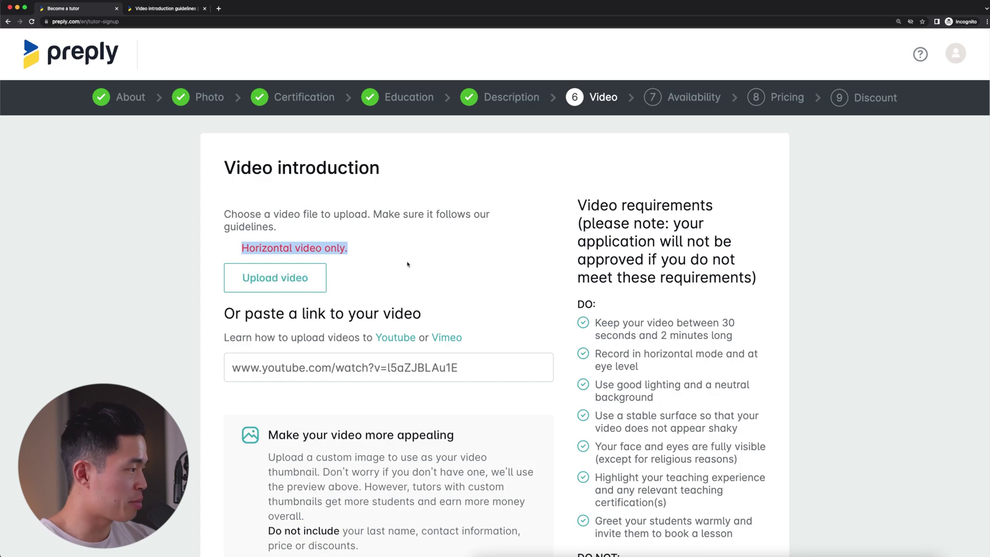
left_click(420, 249)
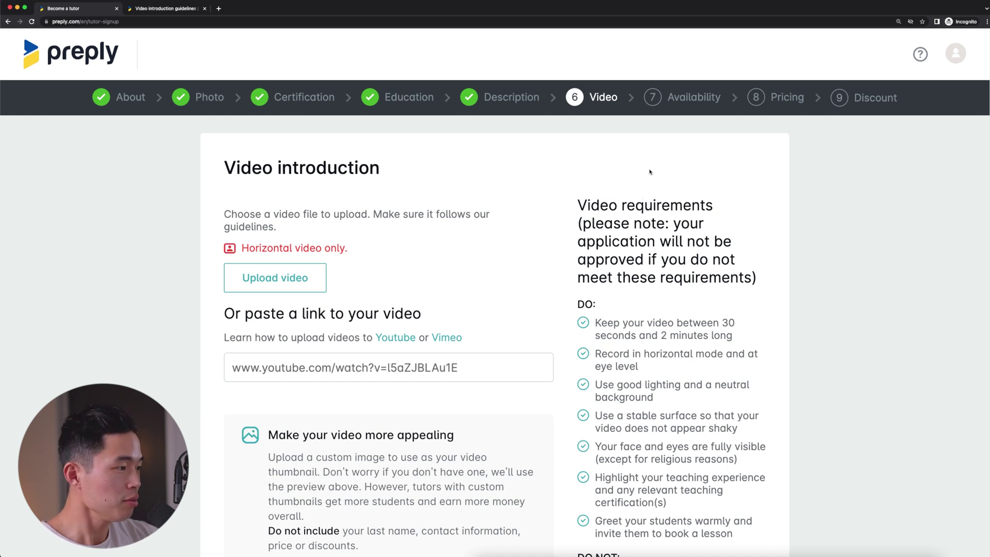
scroll(661, 186, "down", 1)
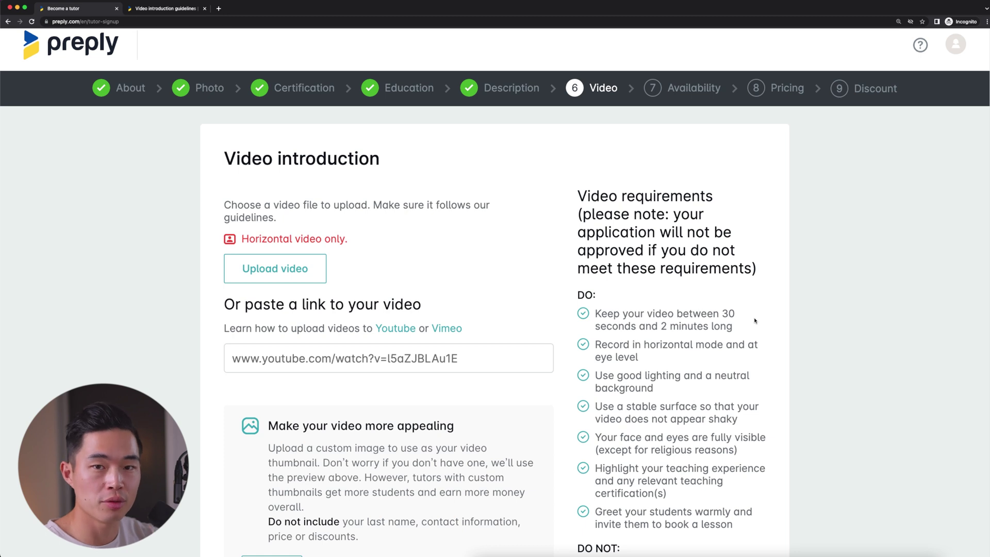
scroll(754, 321, "down", 5)
scroll(567, 336, "up", 4)
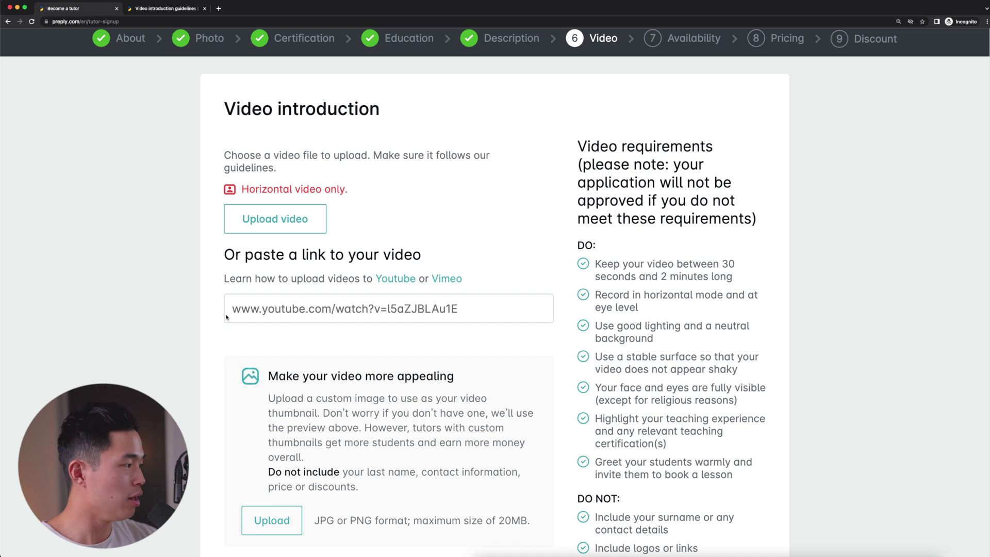
Upload Tutor Introduction.mp4 as the intro video and move on to Availability
left_click(284, 229)
left_click(487, 239)
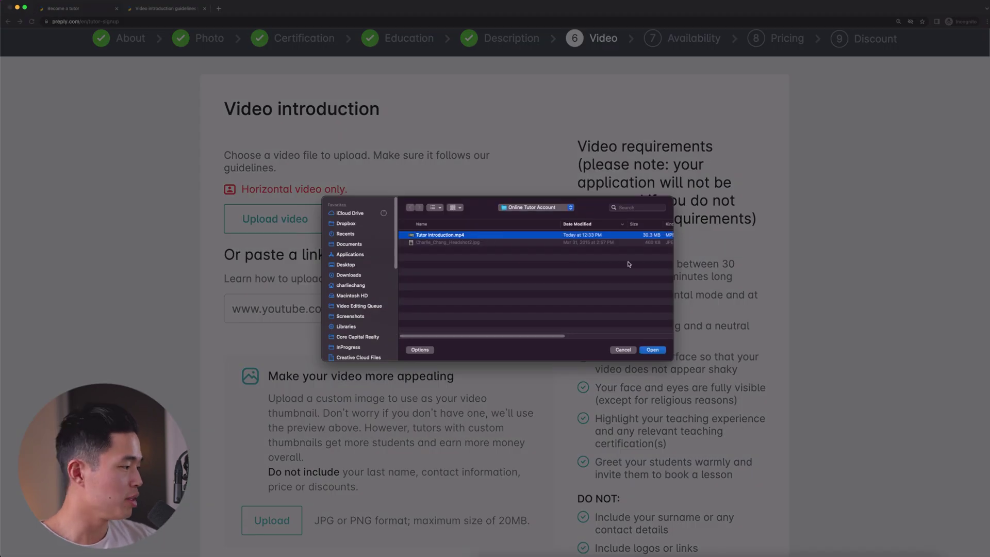
left_click(654, 350)
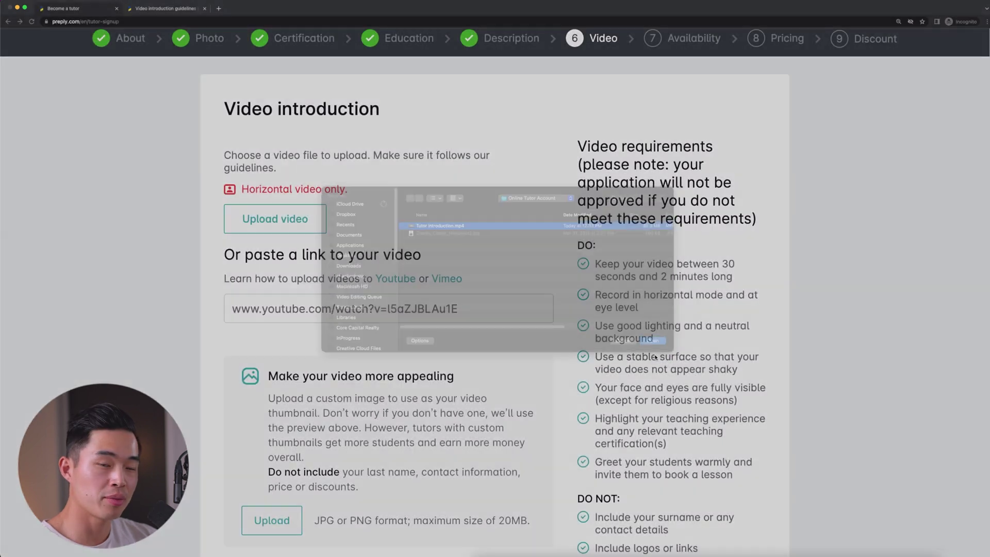
scroll(439, 402, "down", 1)
scroll(441, 416, "down", 3)
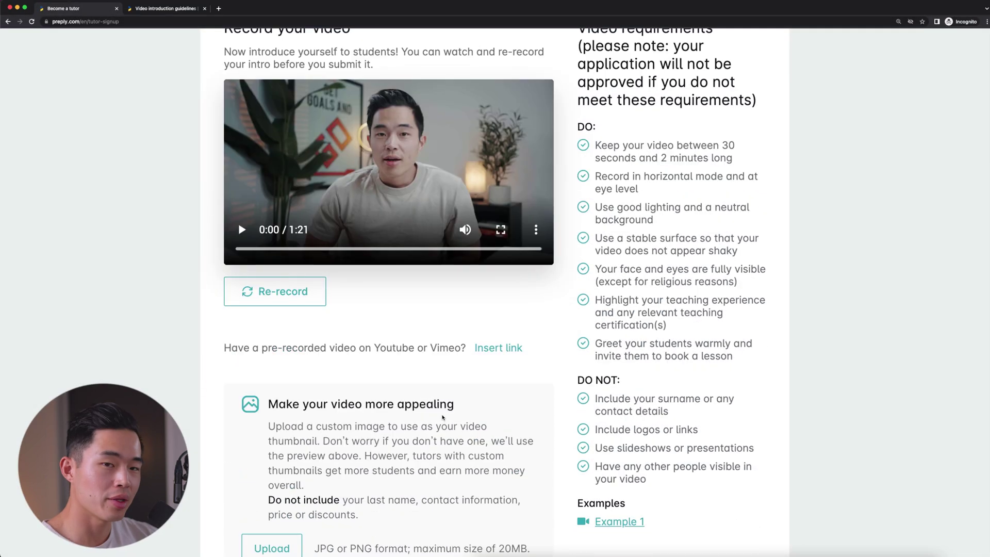
scroll(446, 421, "up", 4)
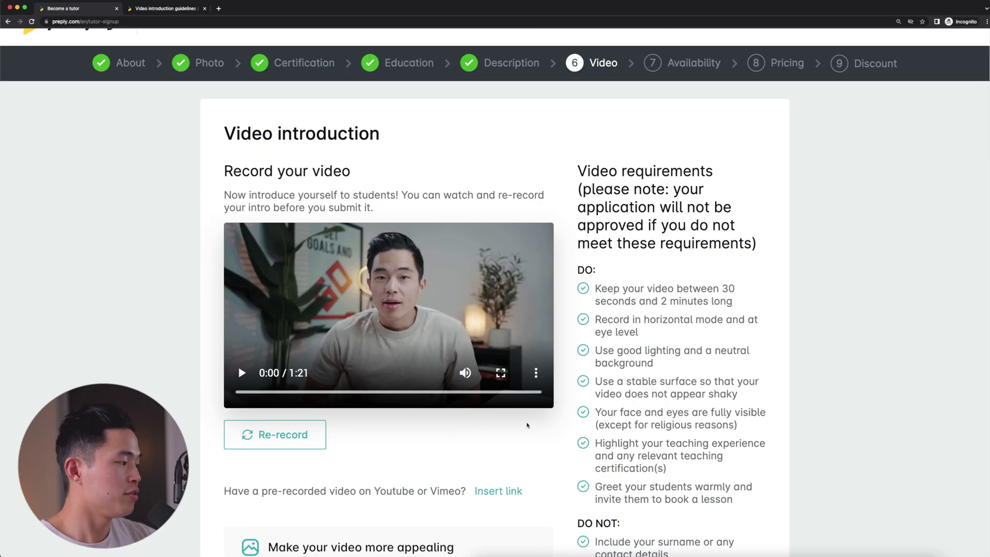
scroll(536, 429, "down", 5)
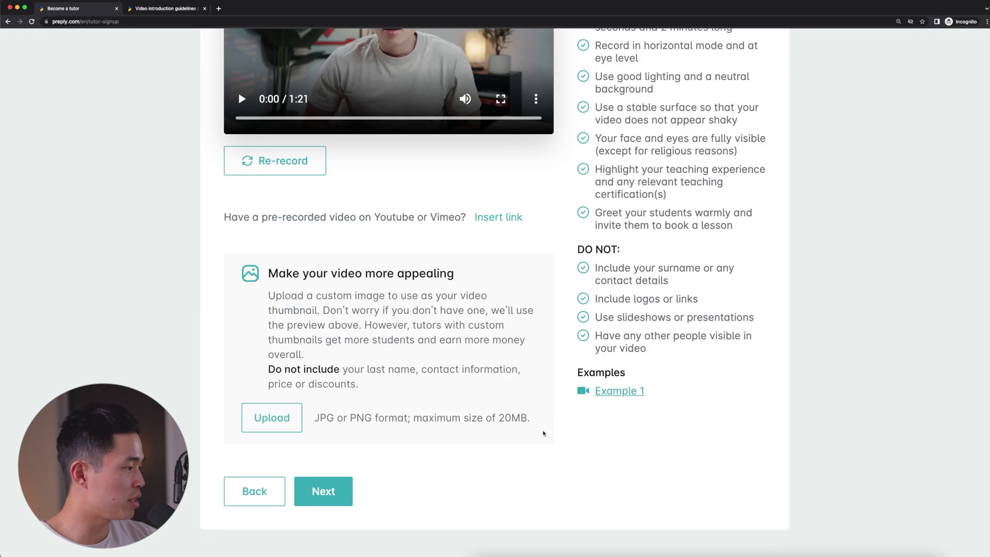
scroll(342, 334, "up", 3)
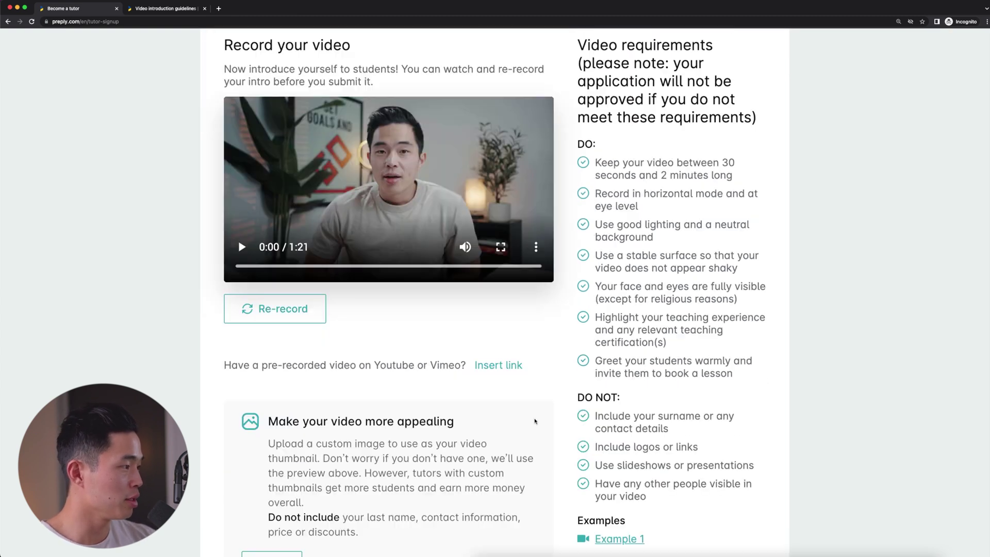
scroll(533, 425, "down", 2)
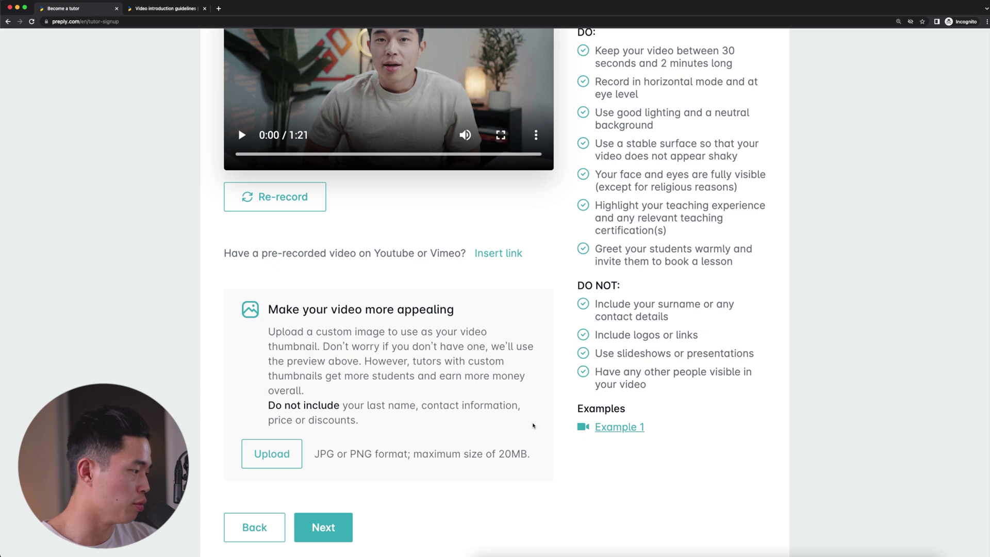
scroll(532, 425, "down", 1)
left_click(334, 470)
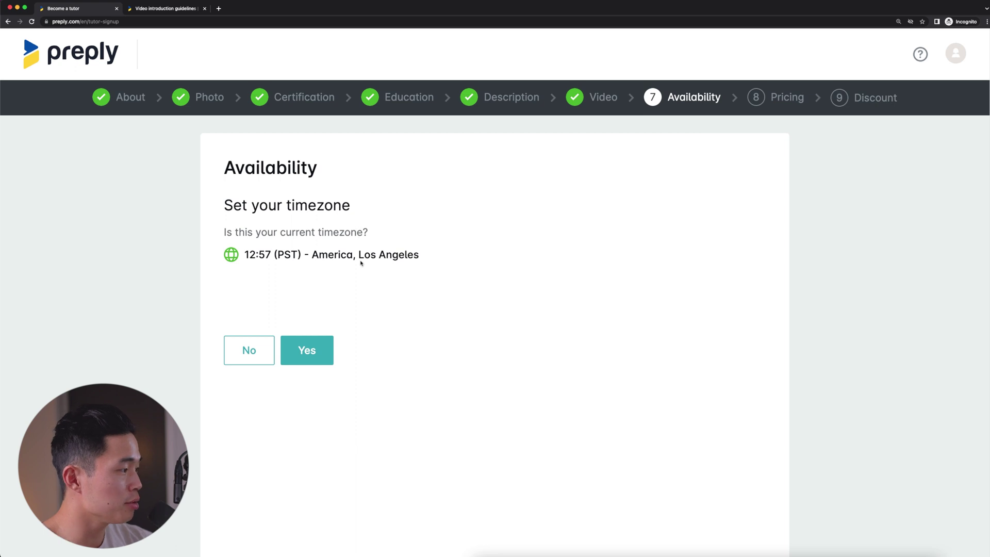
Confirm America, Los Angeles (PST) as the current timezone
left_click_drag(428, 271, 430, 295)
left_click(430, 295)
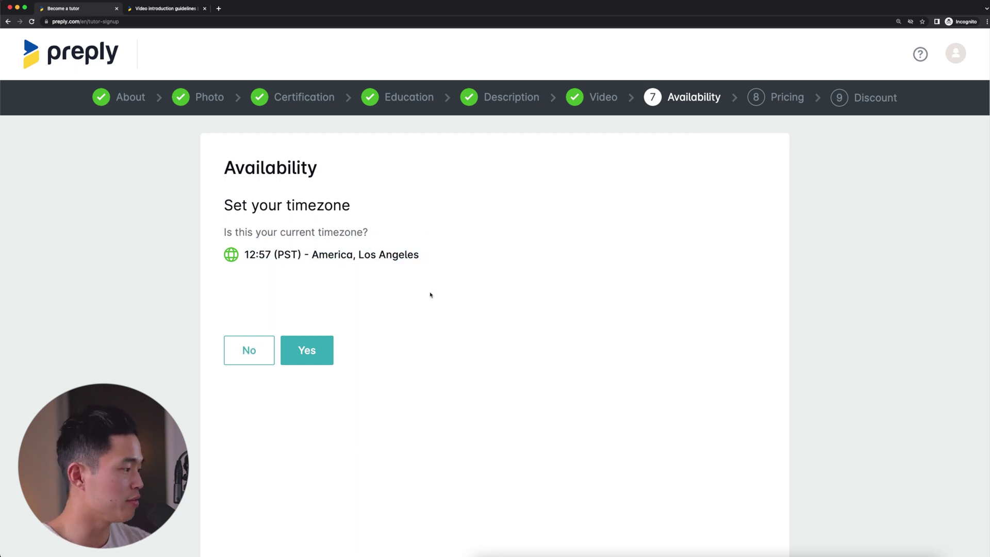
left_click(313, 350)
Remove Sunday, Thursday and Wednesday from the available days
scroll(289, 330, "down", 3)
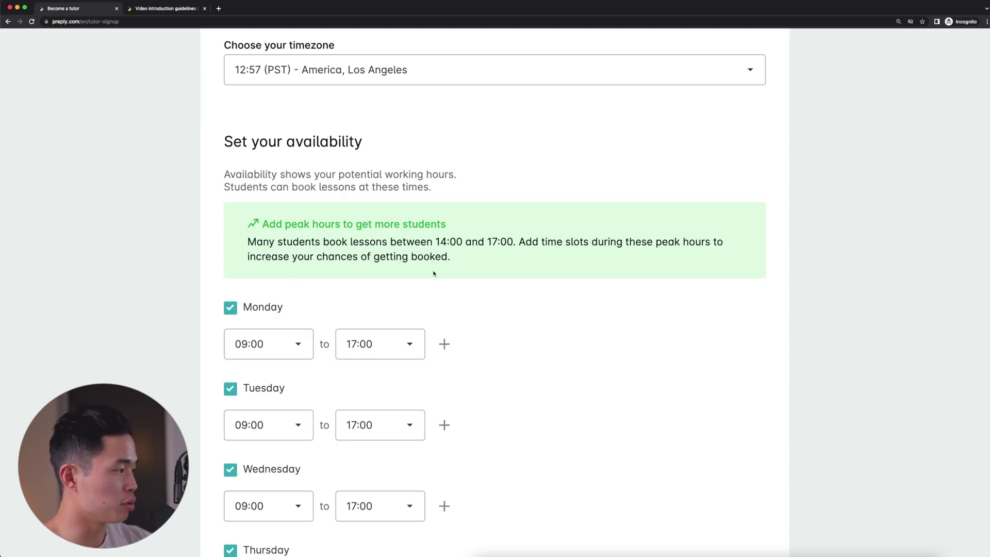
scroll(281, 395, "down", 4)
scroll(266, 438, "down", 4)
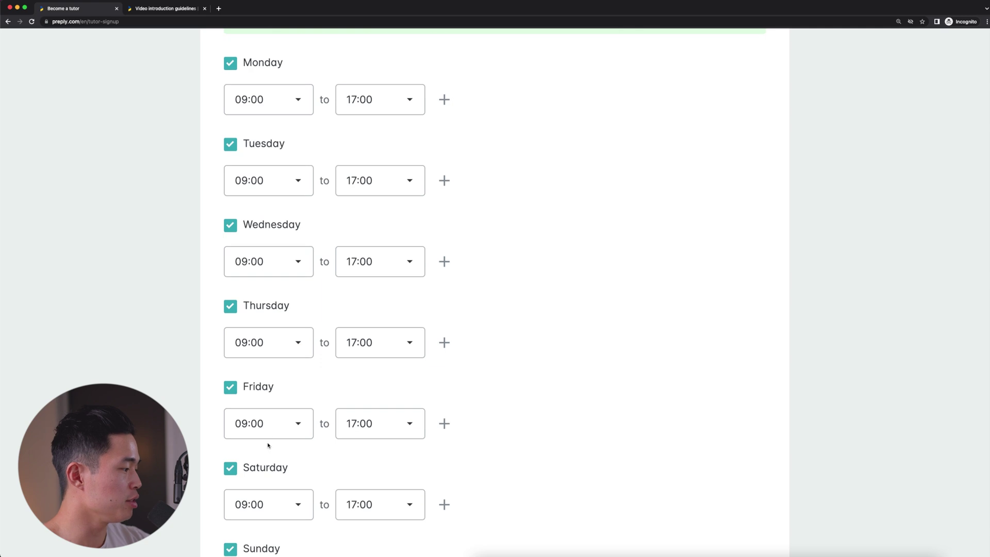
scroll(260, 479, "up", 1)
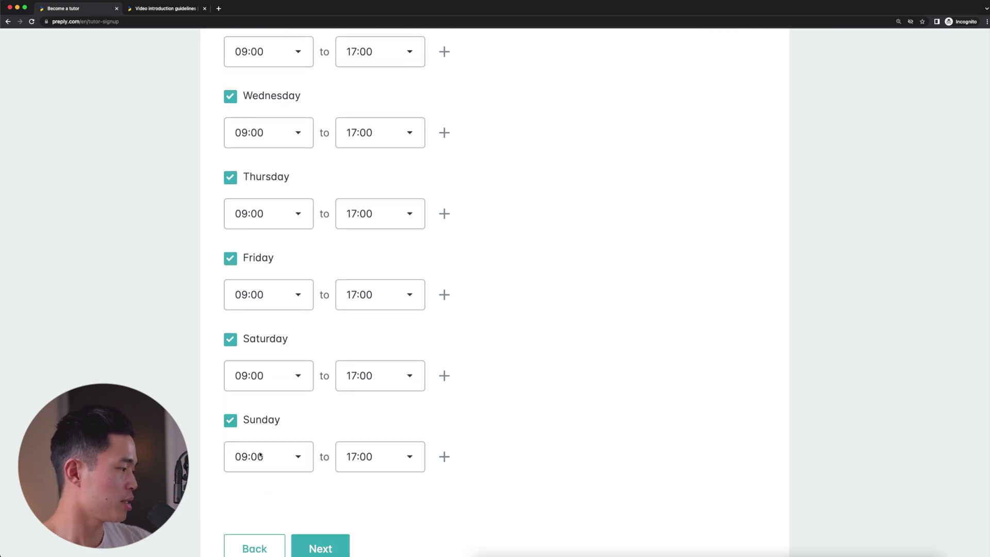
left_click(230, 421)
scroll(578, 433, "up", 3)
scroll(512, 458, "down", 2)
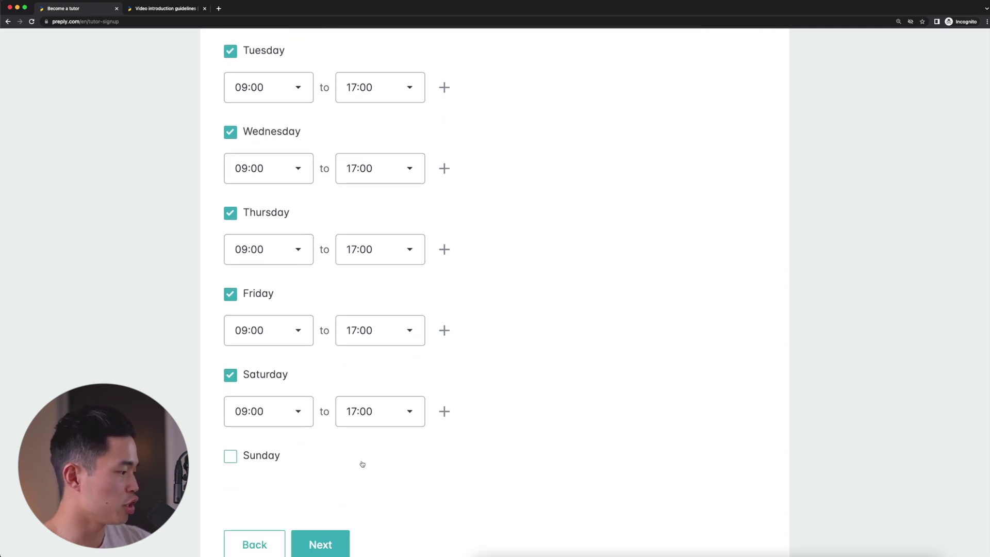
scroll(362, 462, "up", 5)
scroll(517, 468, "down", 4)
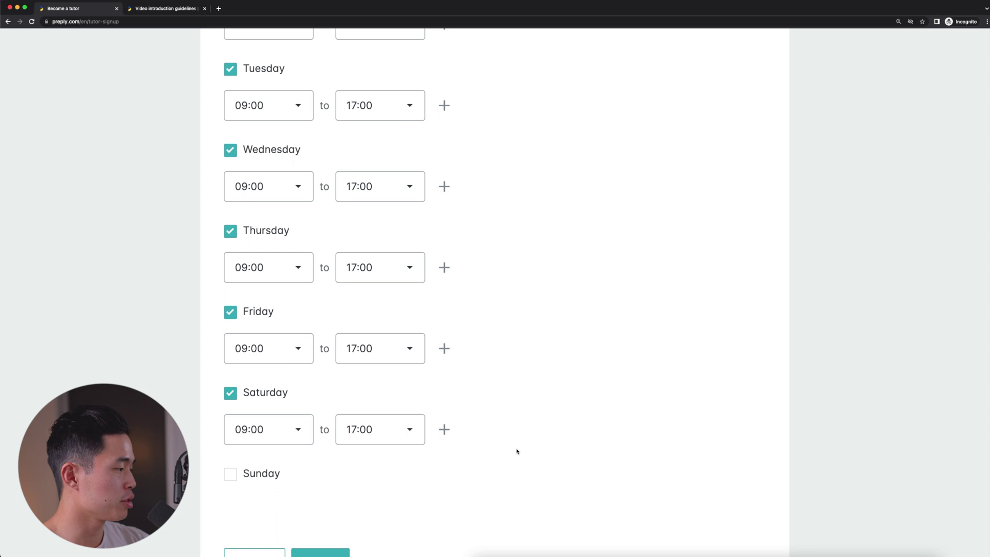
left_click(229, 231)
left_click(232, 151)
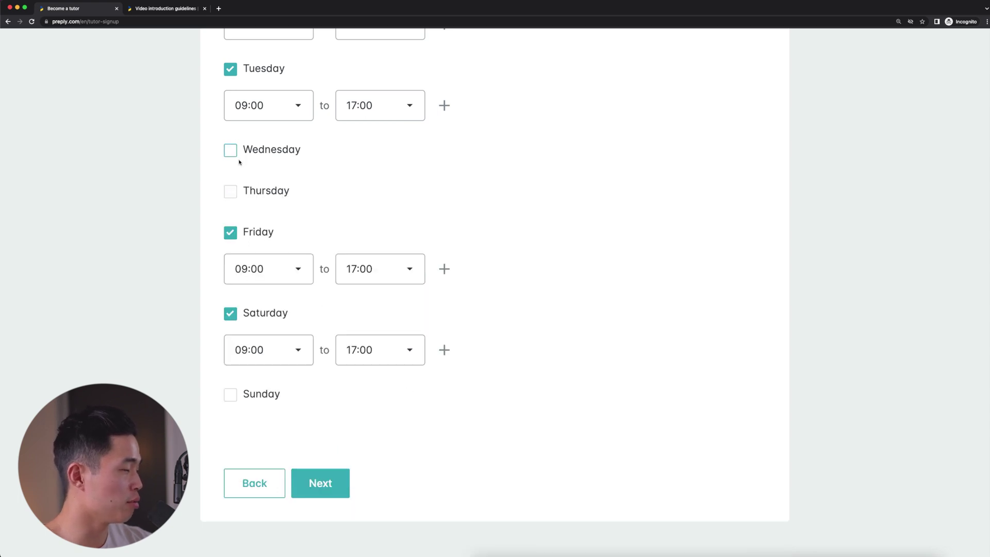
scroll(533, 265, "up", 3)
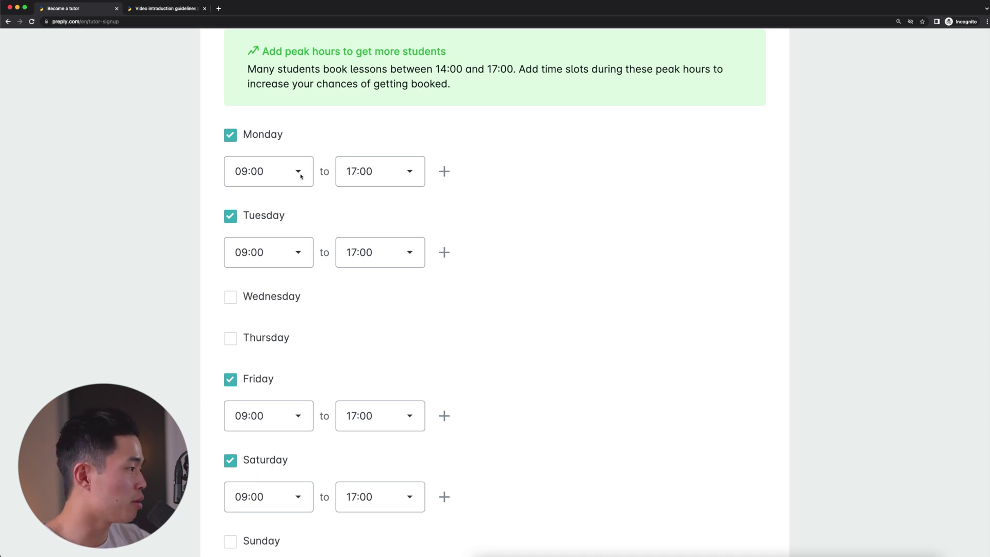
Split Monday into 09:00–12:00 and 14:00–17:00 slots and save availability
left_click(388, 171)
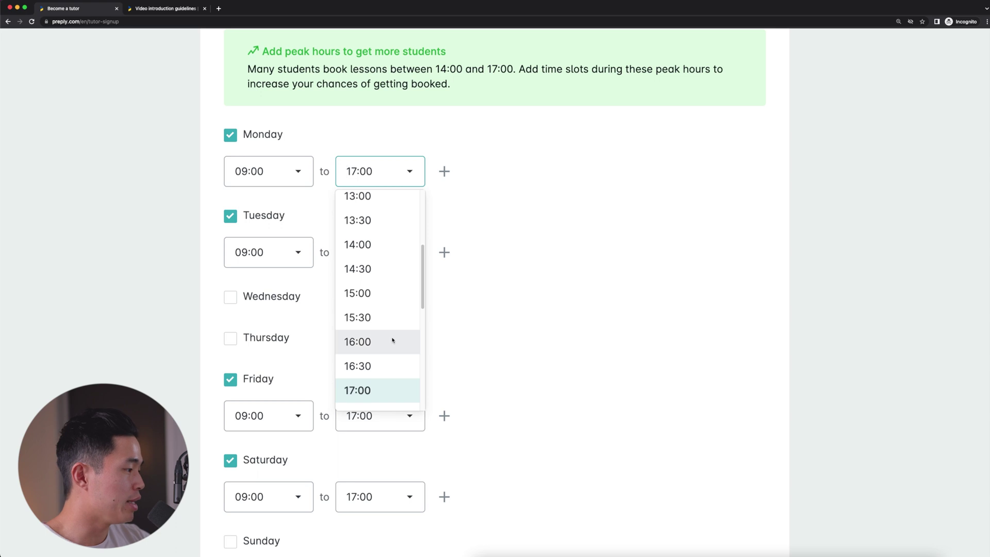
scroll(392, 339, "down", 2)
scroll(382, 314, "up", 5)
left_click(378, 330)
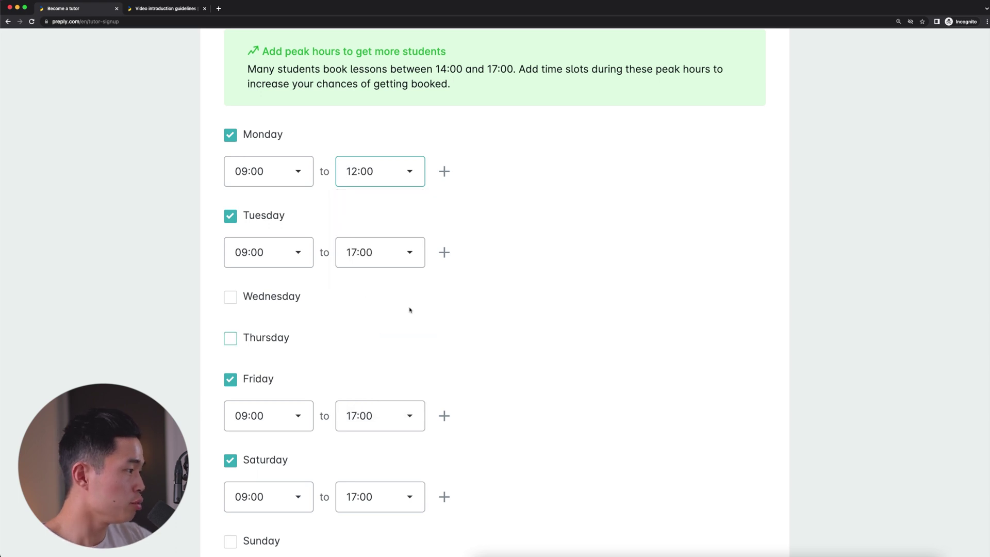
left_click(444, 171)
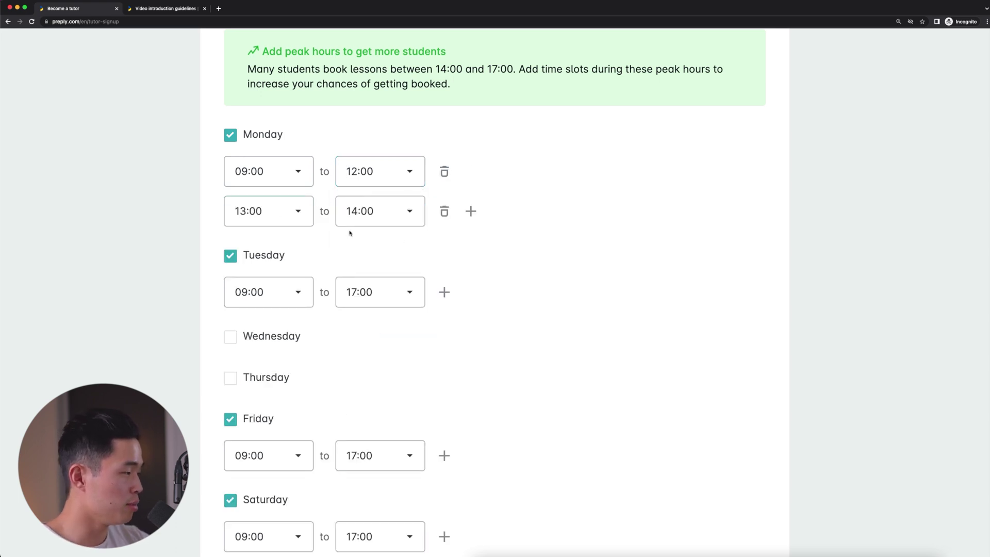
left_click(390, 216)
left_click(365, 363)
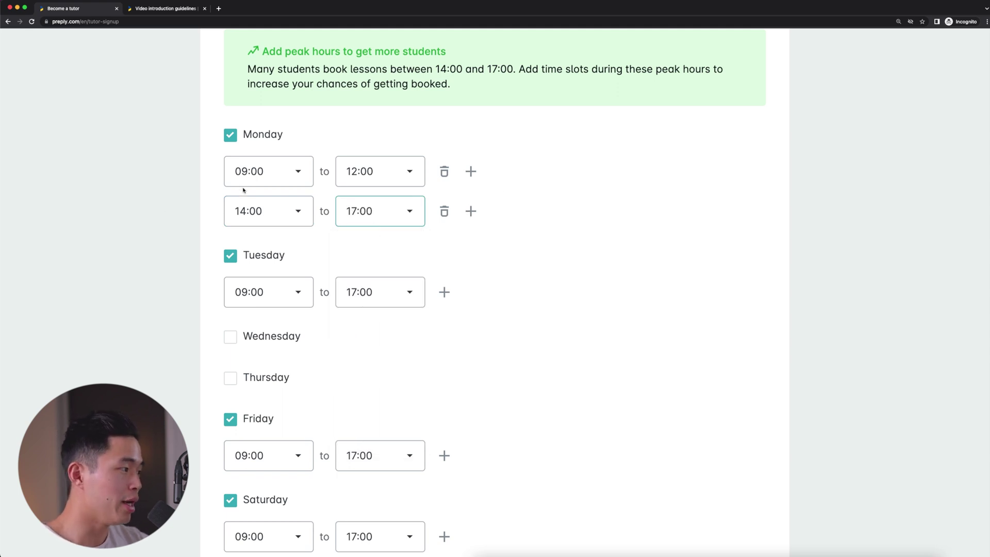
scroll(539, 296, "down", 4)
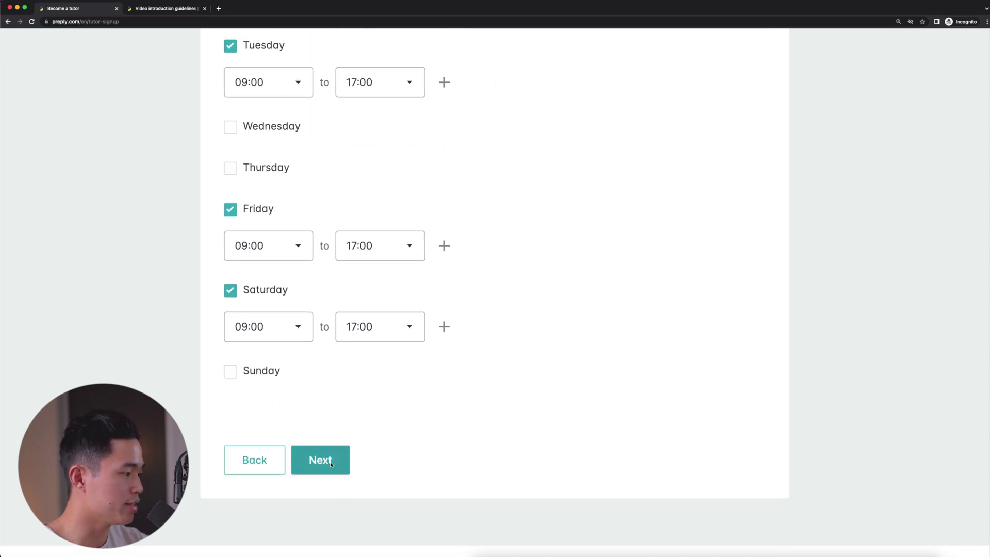
left_click(322, 461)
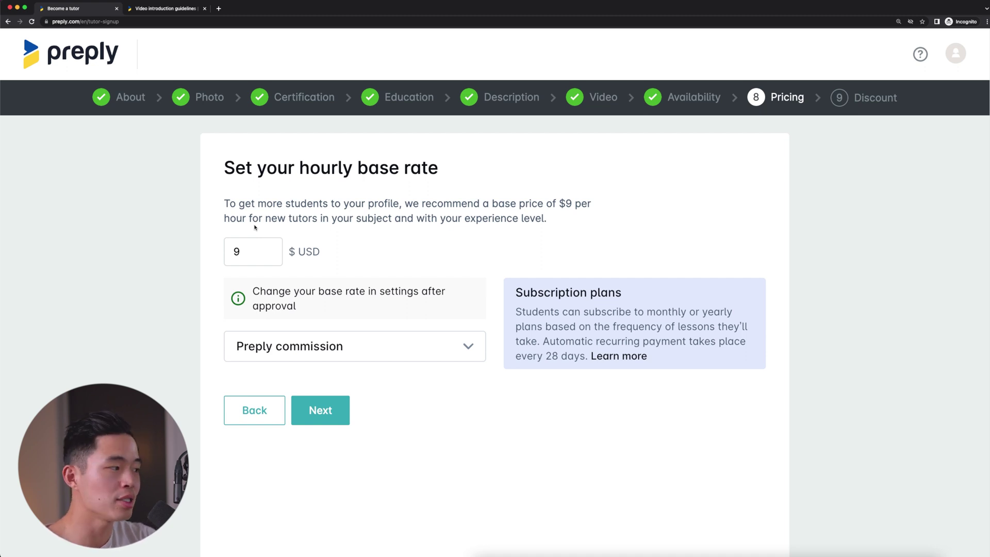
Replace the suggested hourly base rate with 15 $ USD
double_click(258, 258)
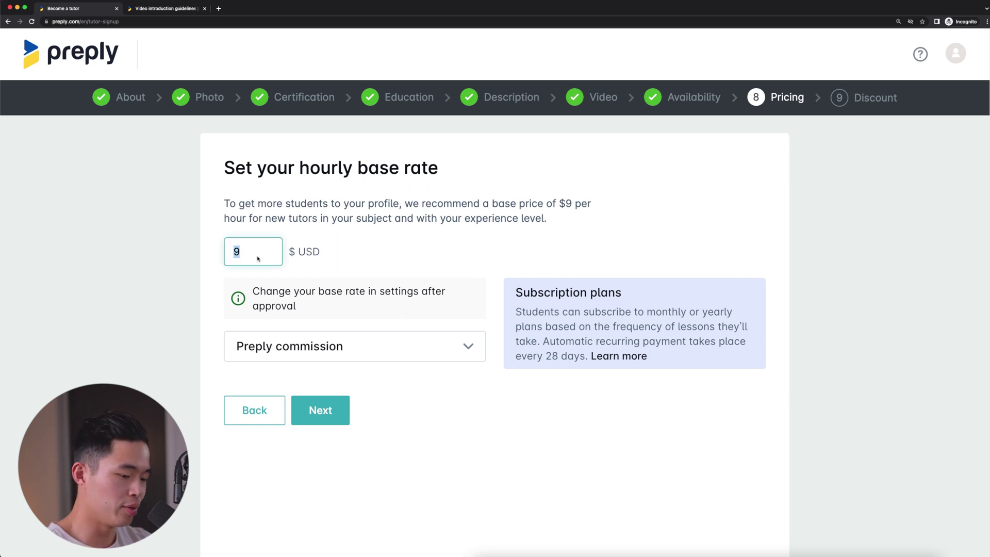
type("15")
left_click(371, 235)
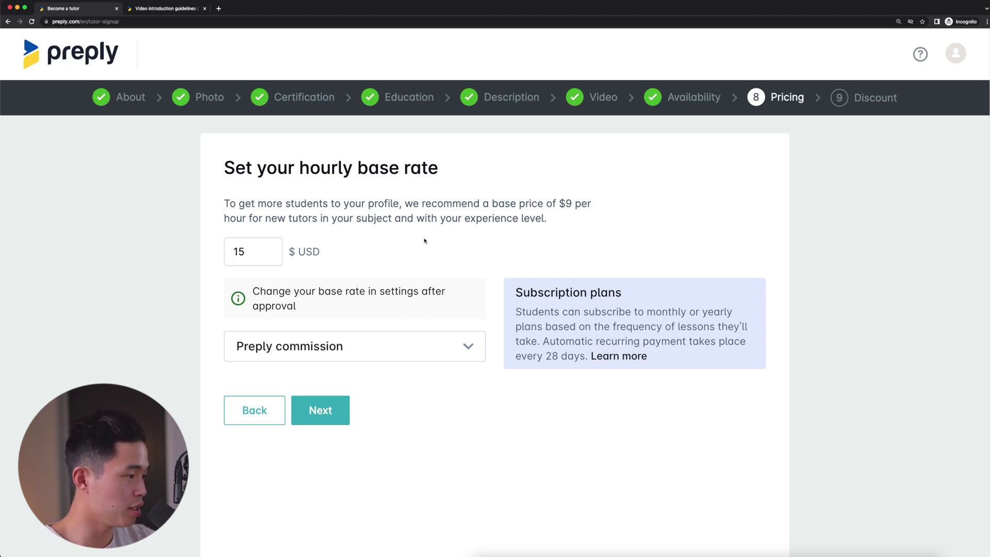
Expand the Preply commission details, review them, and collapse them again
left_click(417, 347)
scroll(524, 390, "down", 1)
scroll(523, 389, "down", 5)
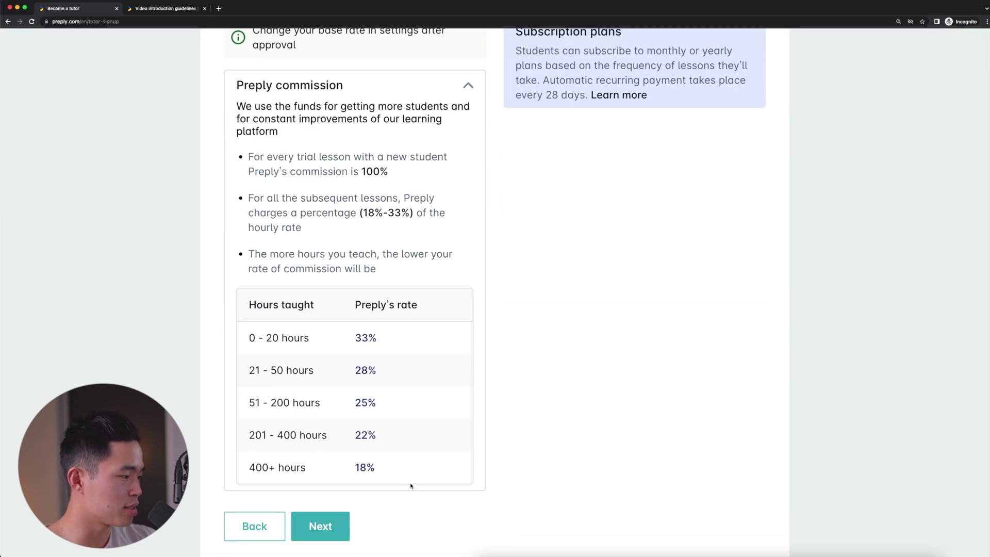
scroll(496, 470, "up", 2)
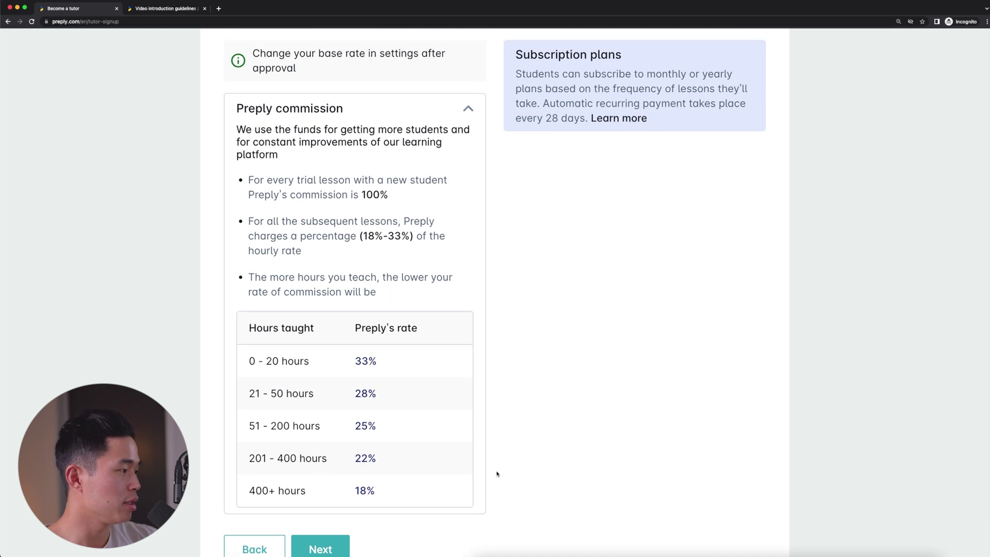
left_click(430, 179)
scroll(570, 378, "up", 3)
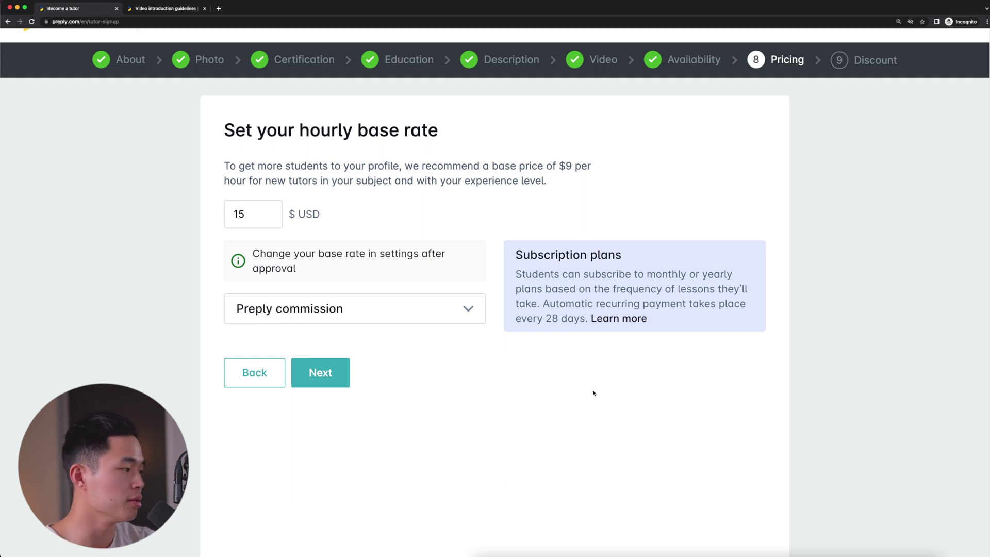
Move to the Discount step, leave the up-to-25% discount unticked, and complete the registration
left_click(320, 372)
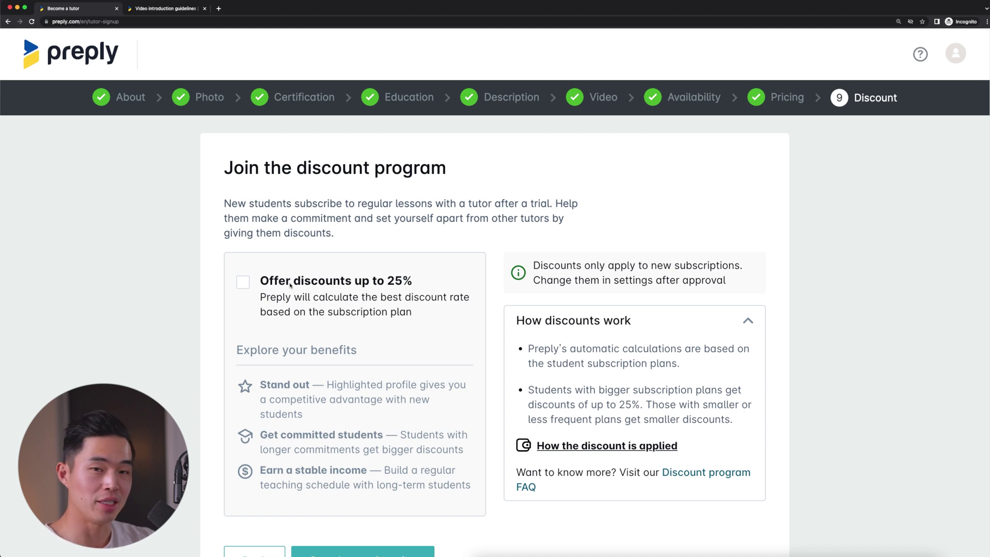
scroll(290, 285, "down", 3)
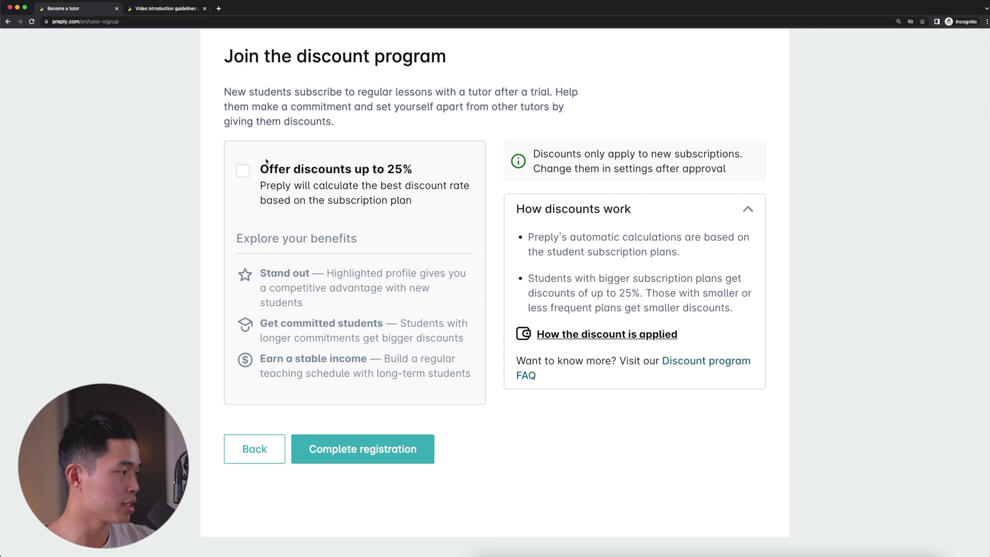
scroll(343, 452, "up", 1)
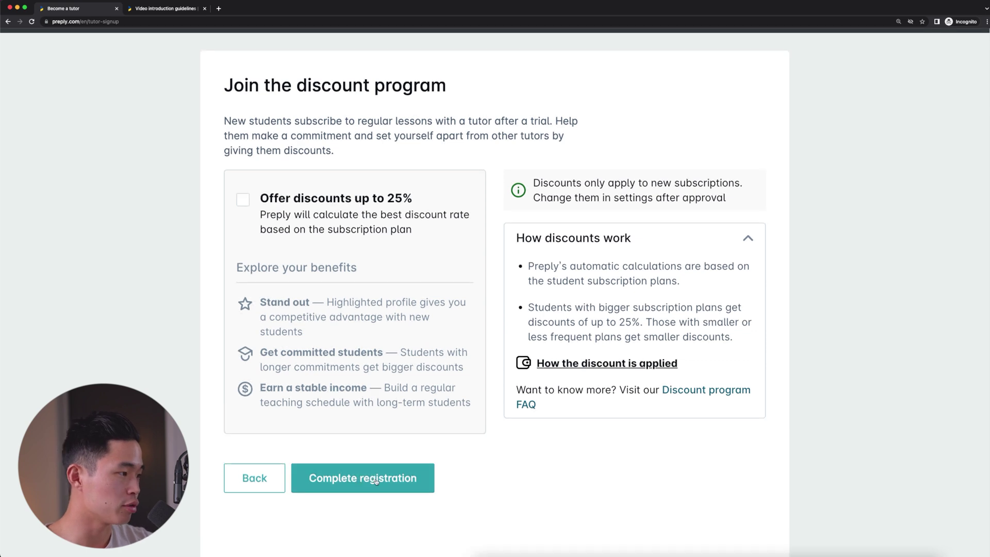
left_click(377, 481)
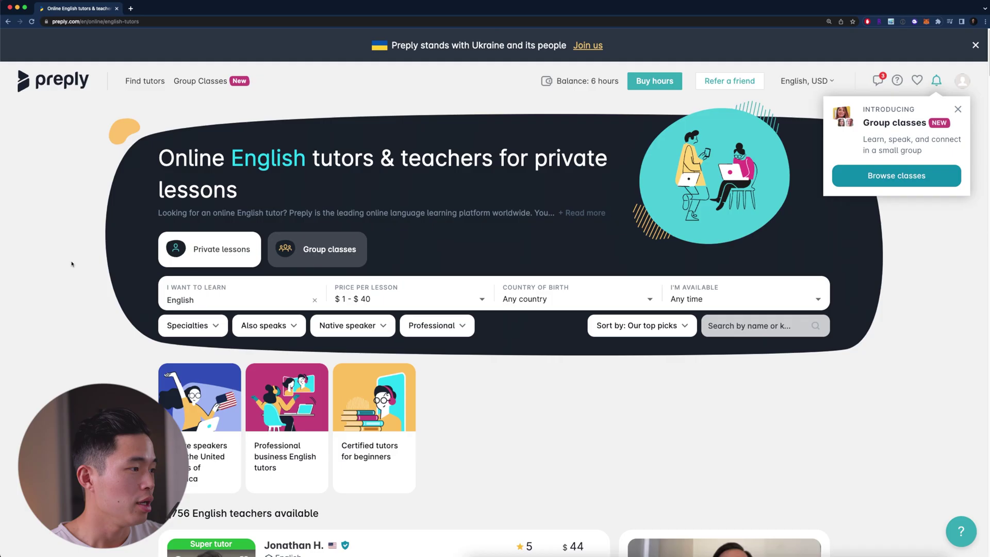
Scroll the online English tutors list and open the top listed tutor's profile
scroll(116, 289, "down", 1)
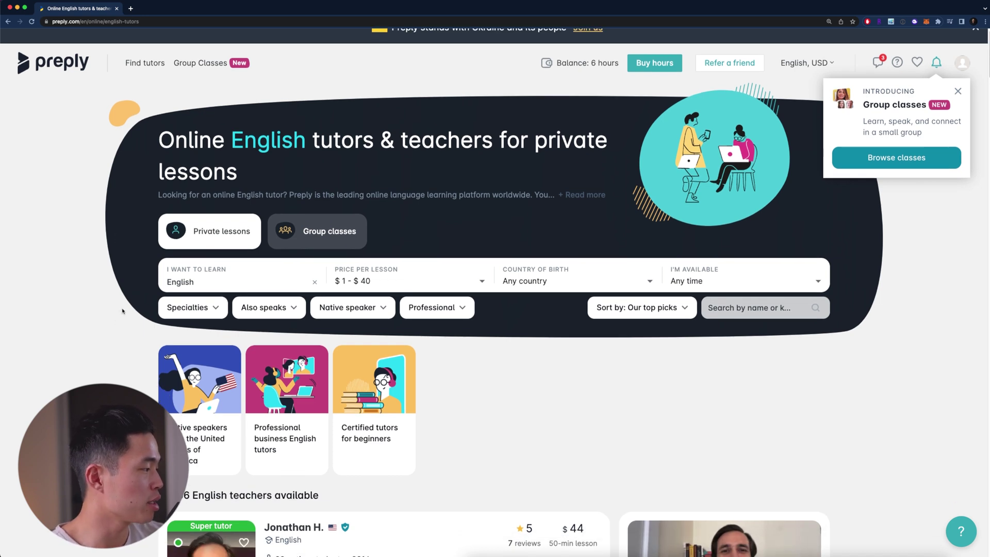
scroll(582, 394, "down", 5)
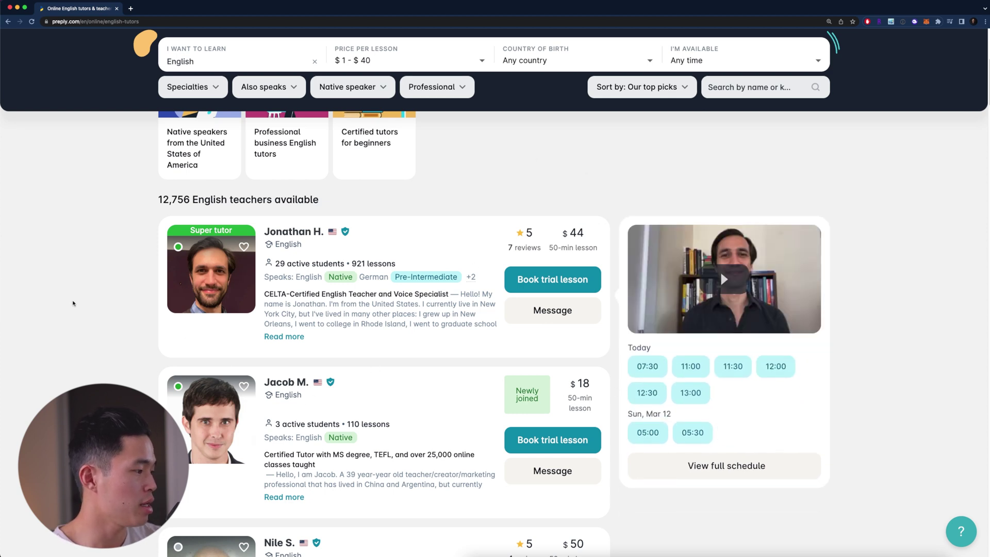
left_click(298, 232)
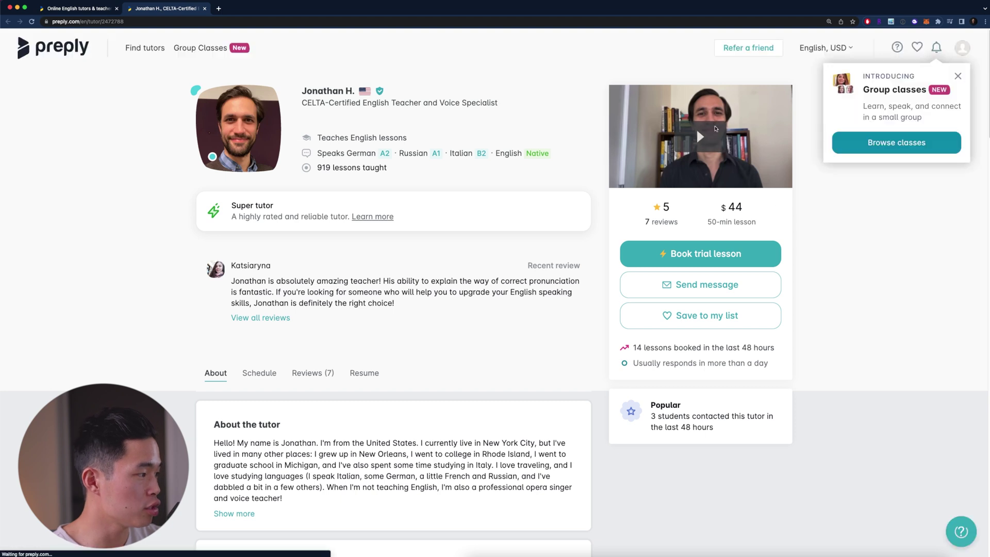
Scroll the Super tutor's profile down to the Mar 10–16 schedule and 5-star reviews
scroll(438, 420, "down", 1)
scroll(438, 420, "down", 15)
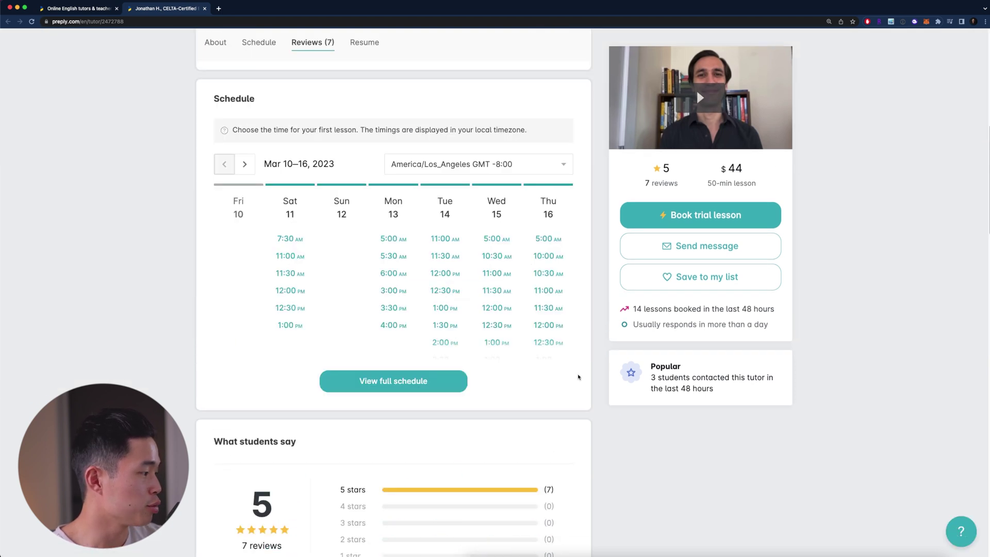